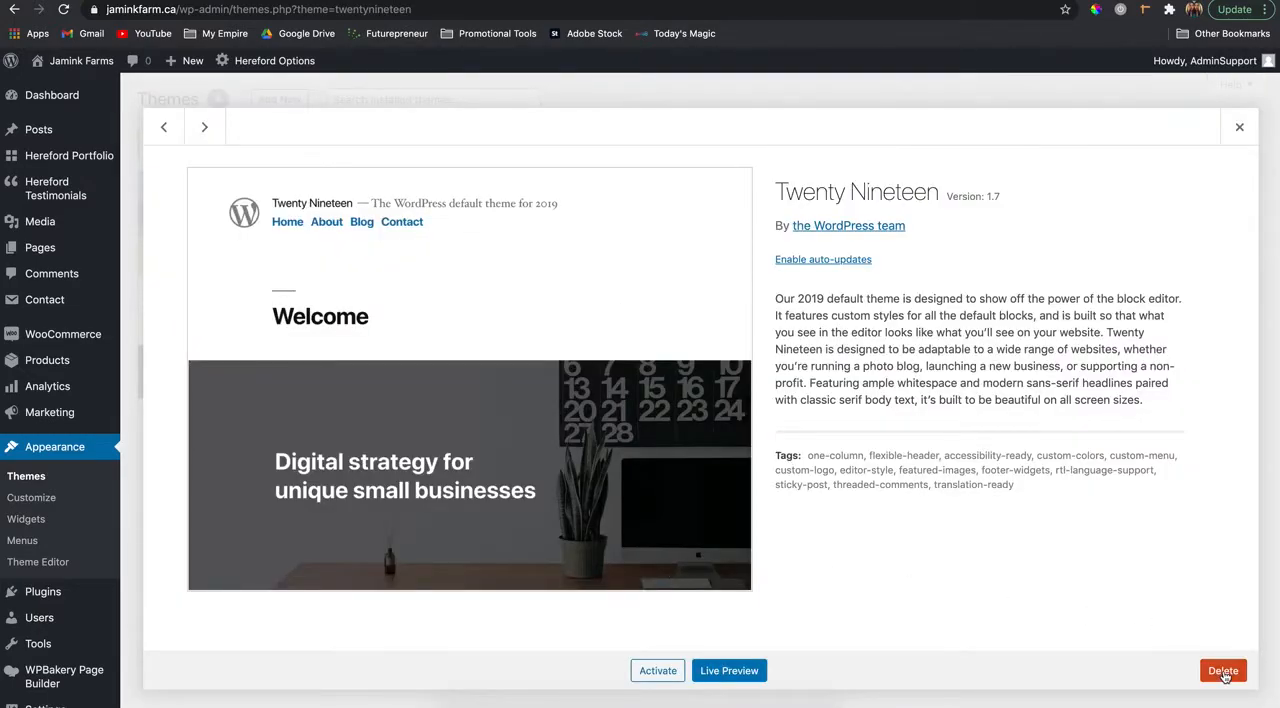
- Delete the inactive Twenty Nineteen and Twenty Seventeen themes, confirming each deletion
click(1223, 671)
click(770, 127)
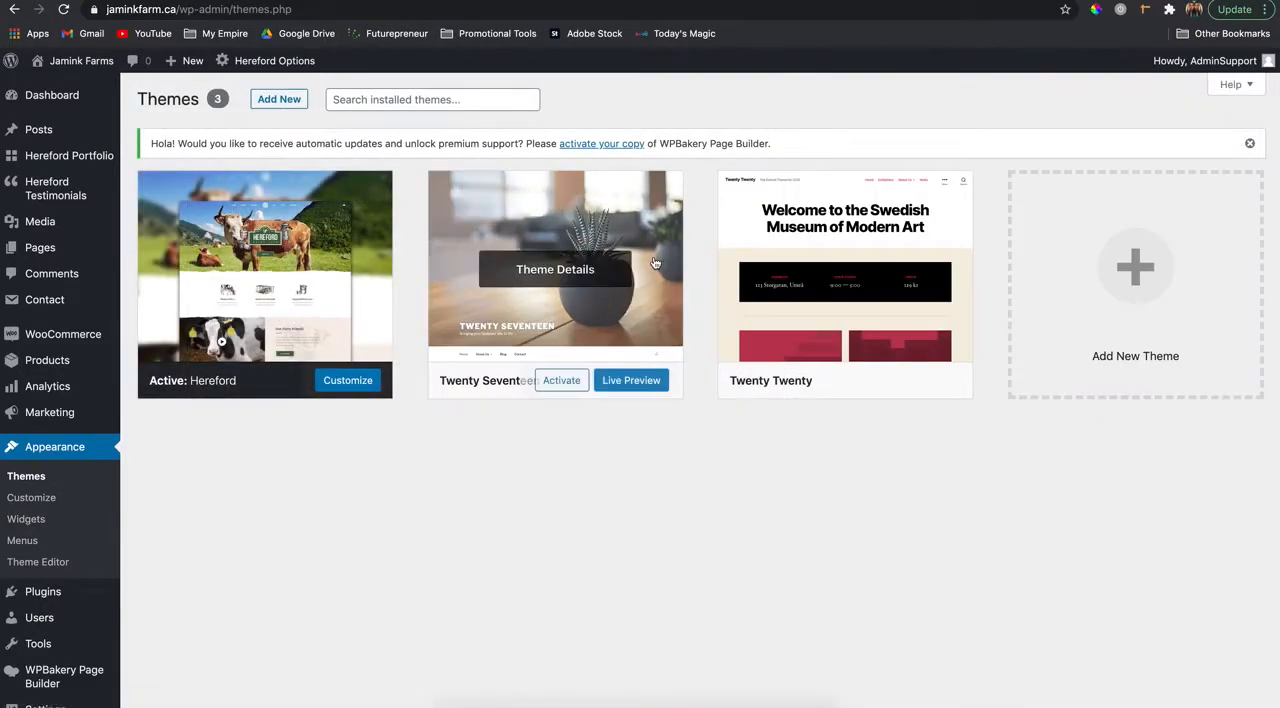
click(641, 373)
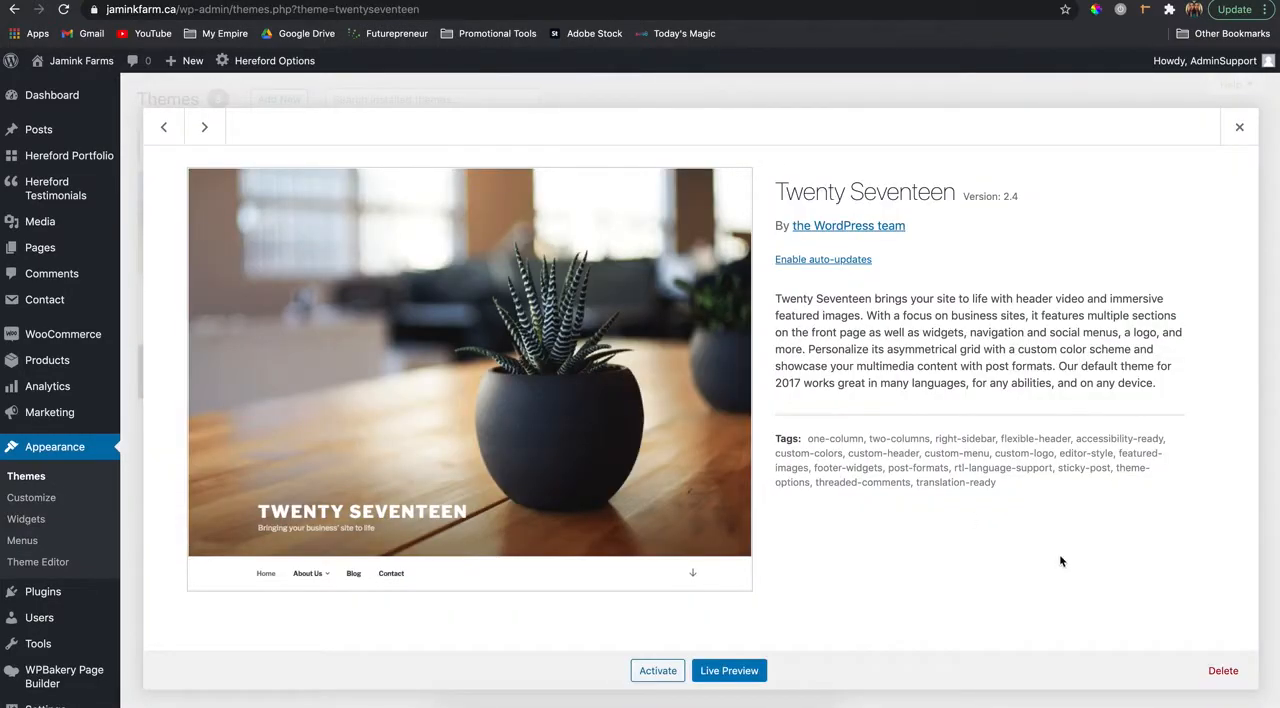
click(1226, 674)
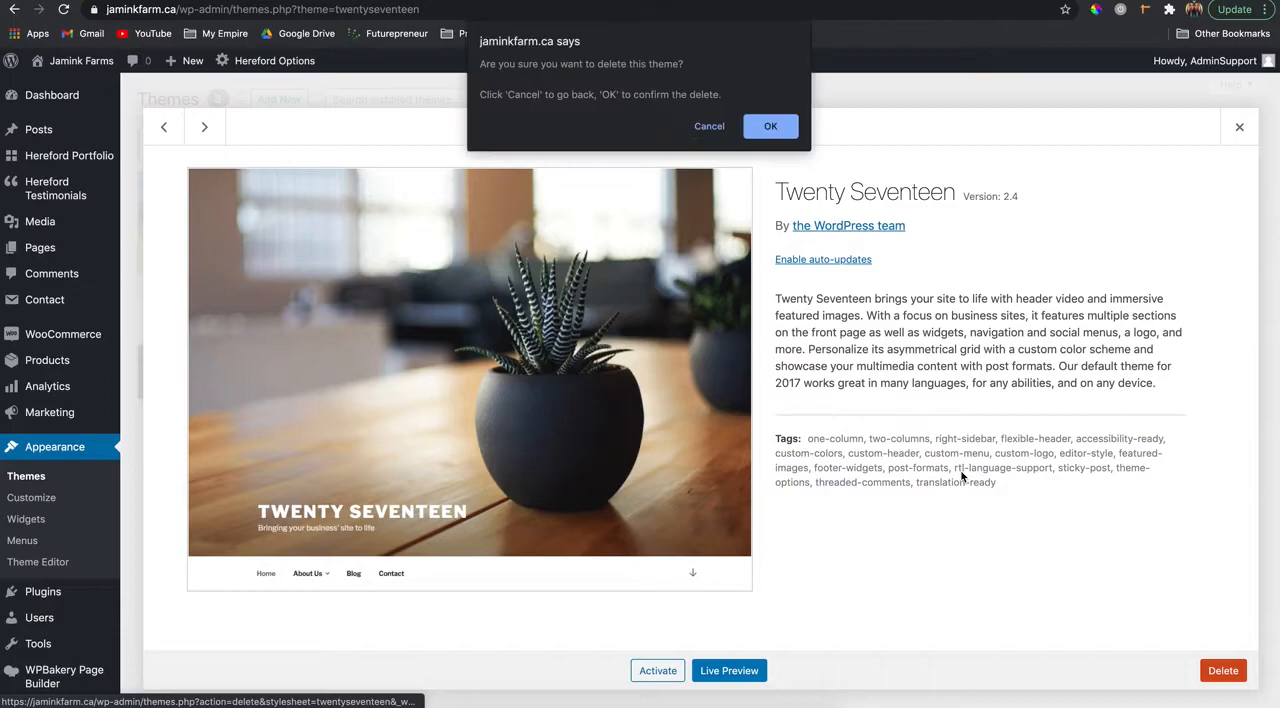
click(770, 127)
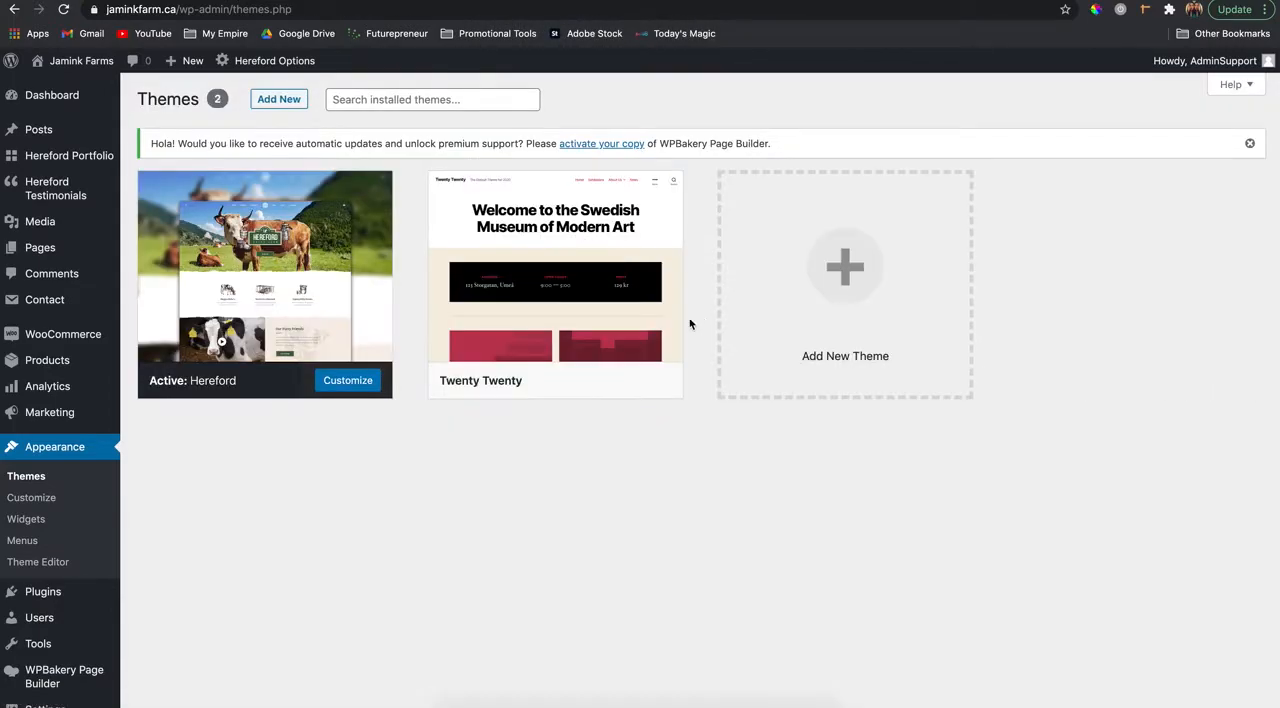
- Delete the inactive Twenty Twenty theme and confirm the deletion
click(667, 319)
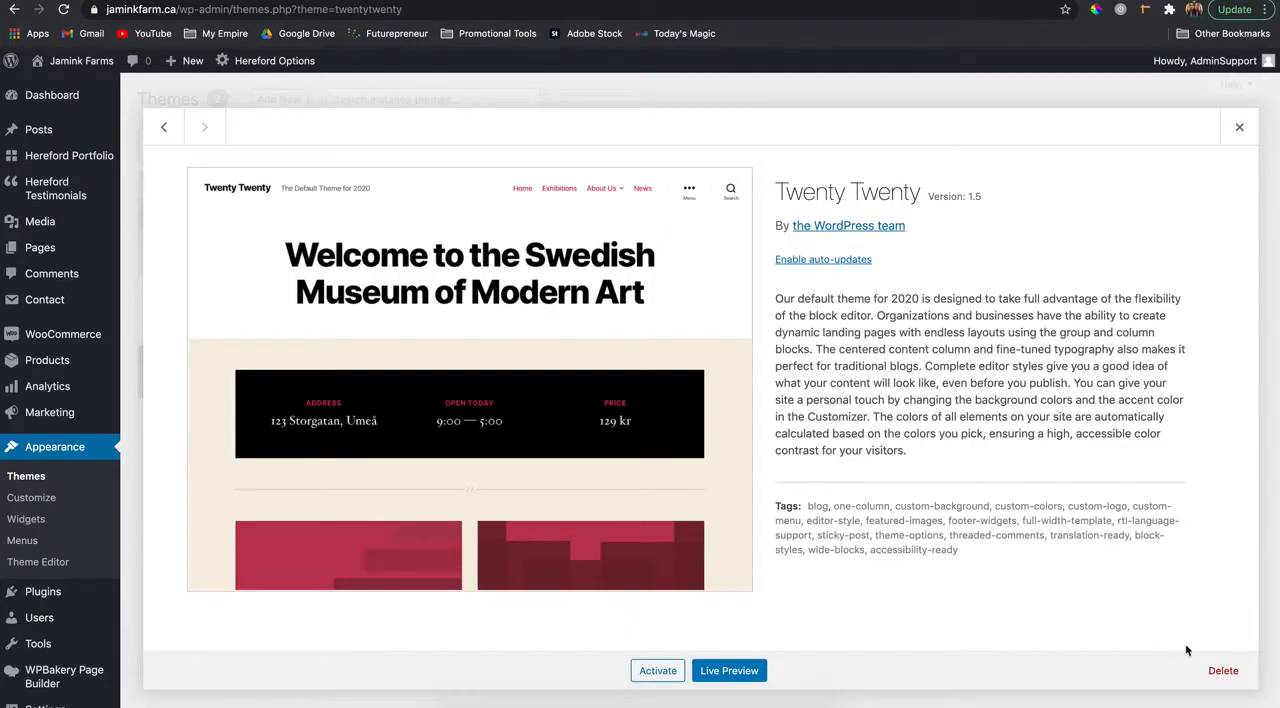
click(1222, 670)
click(776, 129)
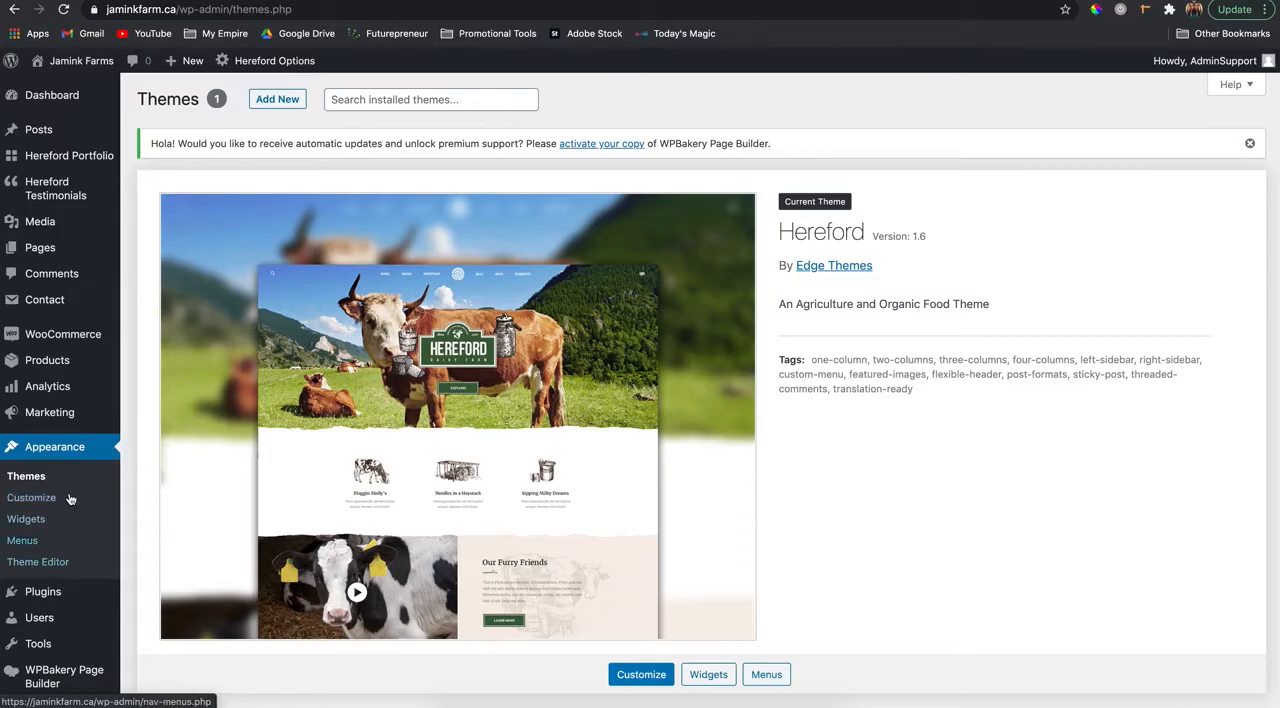
- Review the Getting Started section of the Hereford documentation, including the instructions on plugins and importing demo content
scroll(50, 495, down, 3)
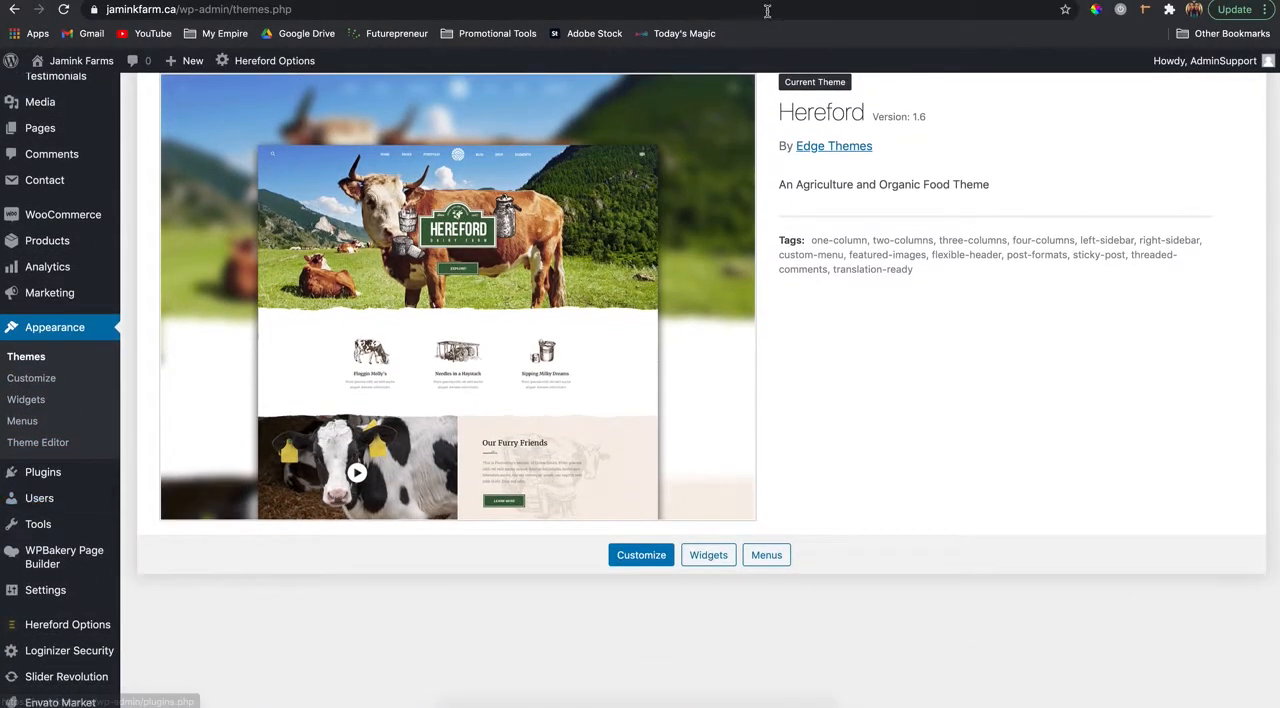
click(764, 1)
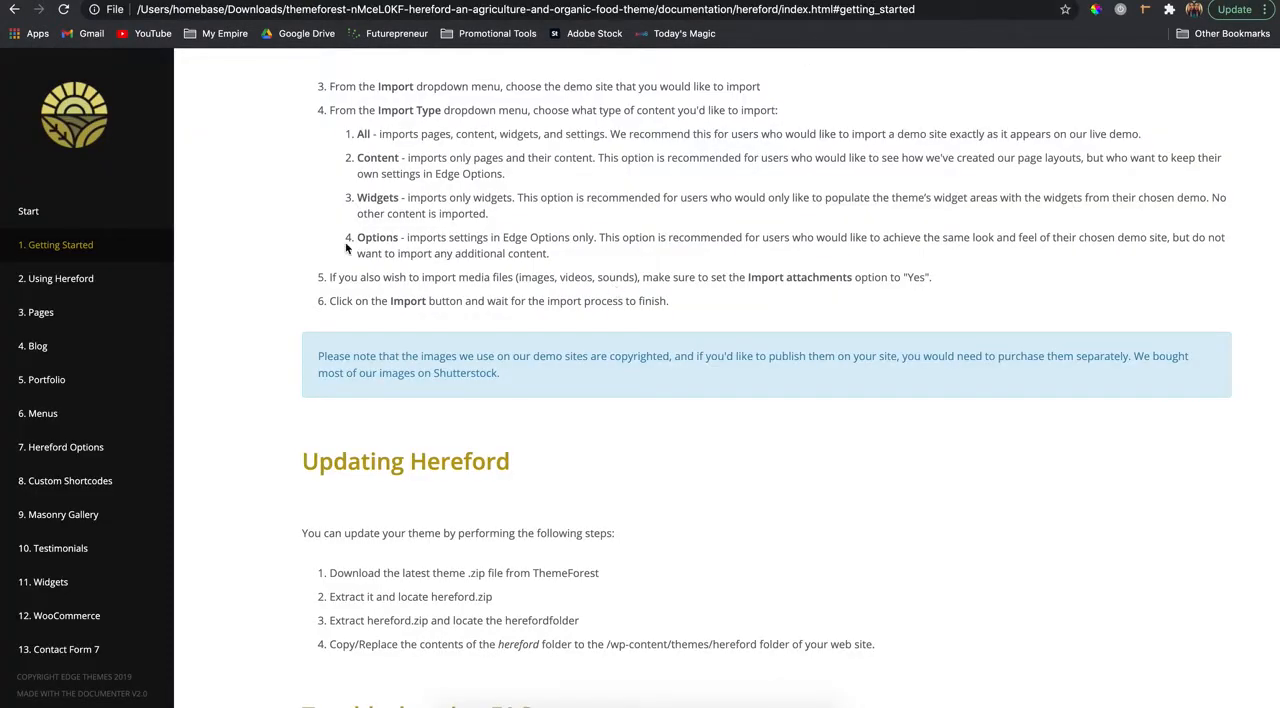
scroll(346, 248, up, 20)
scroll(346, 248, up, 3)
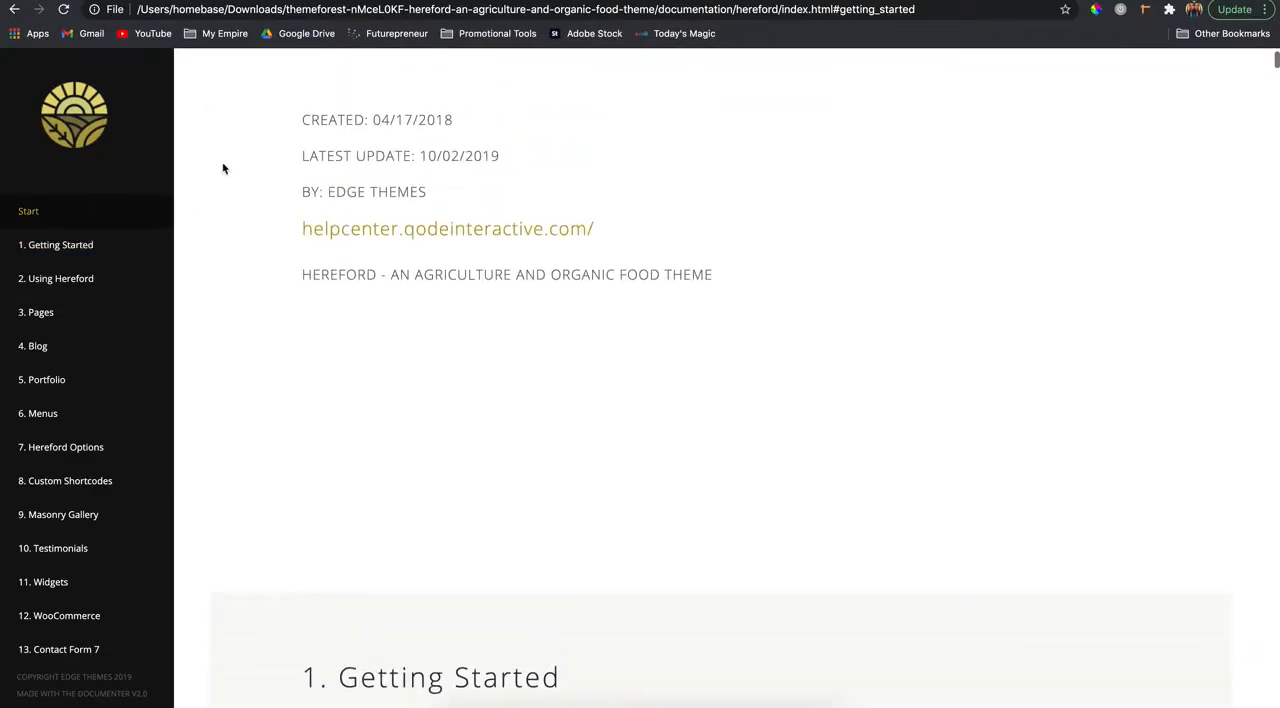
scroll(271, 420, up, 5)
scroll(271, 420, down, 15)
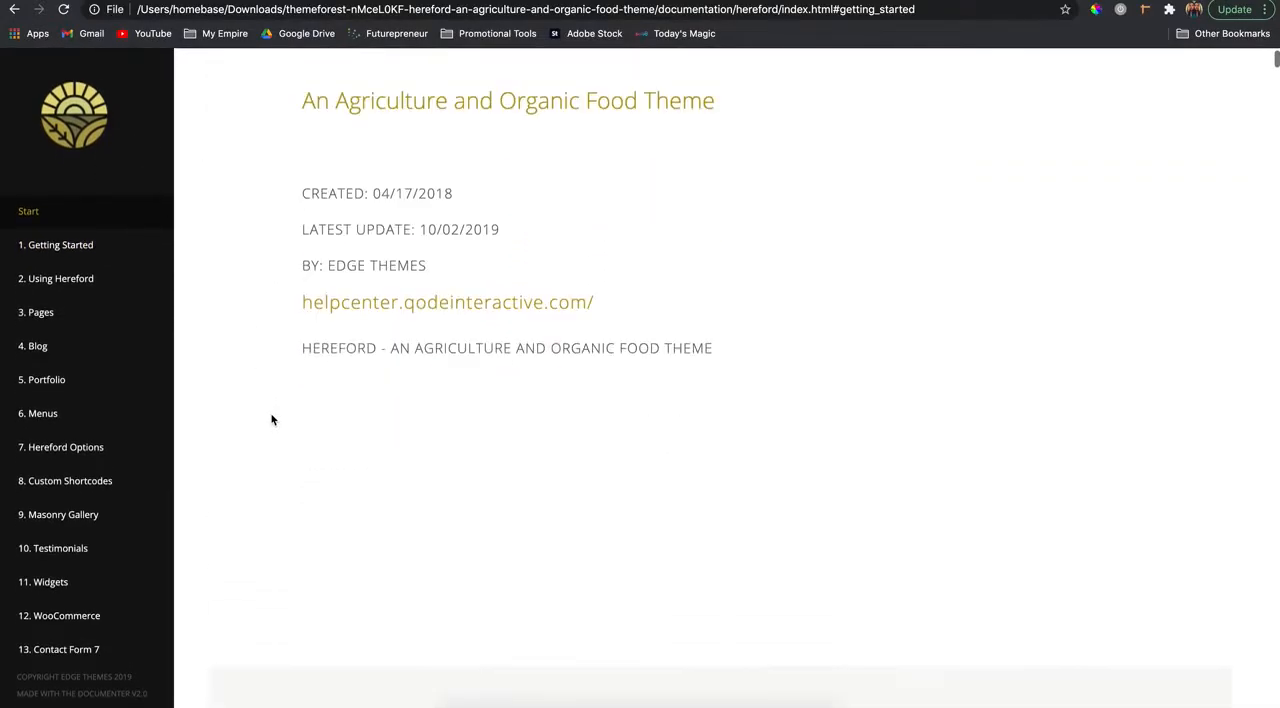
scroll(271, 420, up, 3)
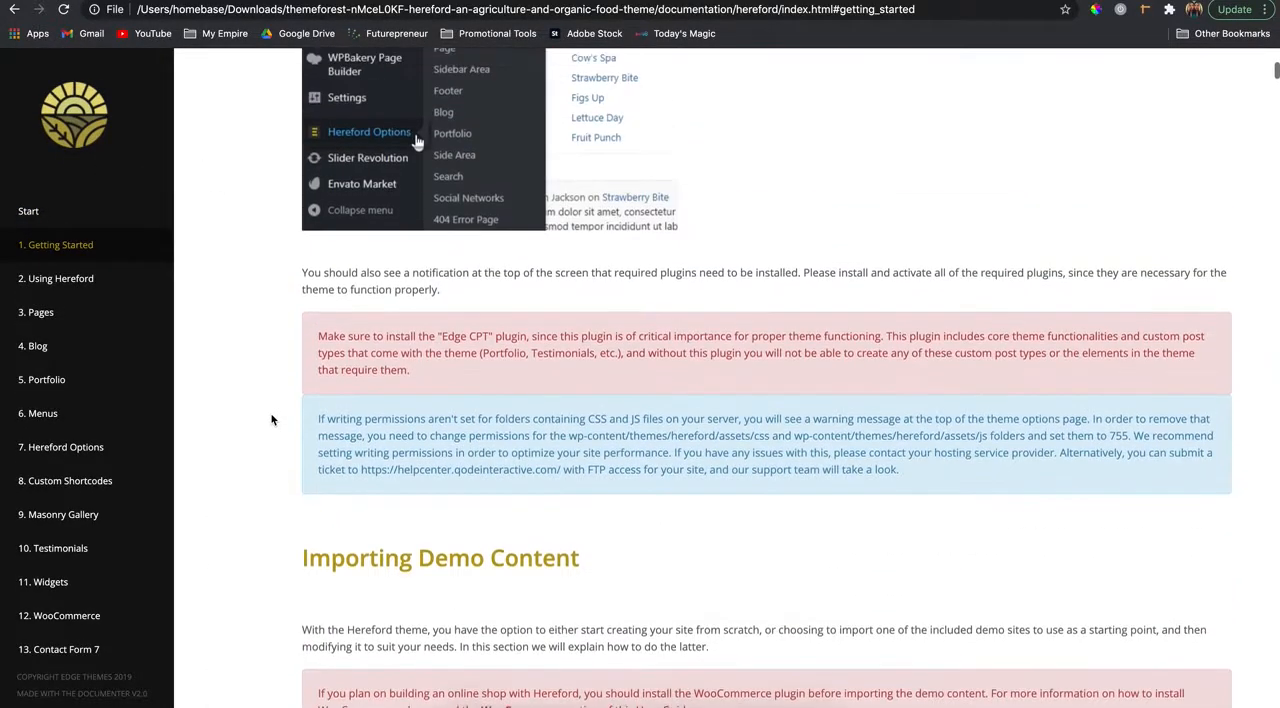
scroll(271, 420, down, 7)
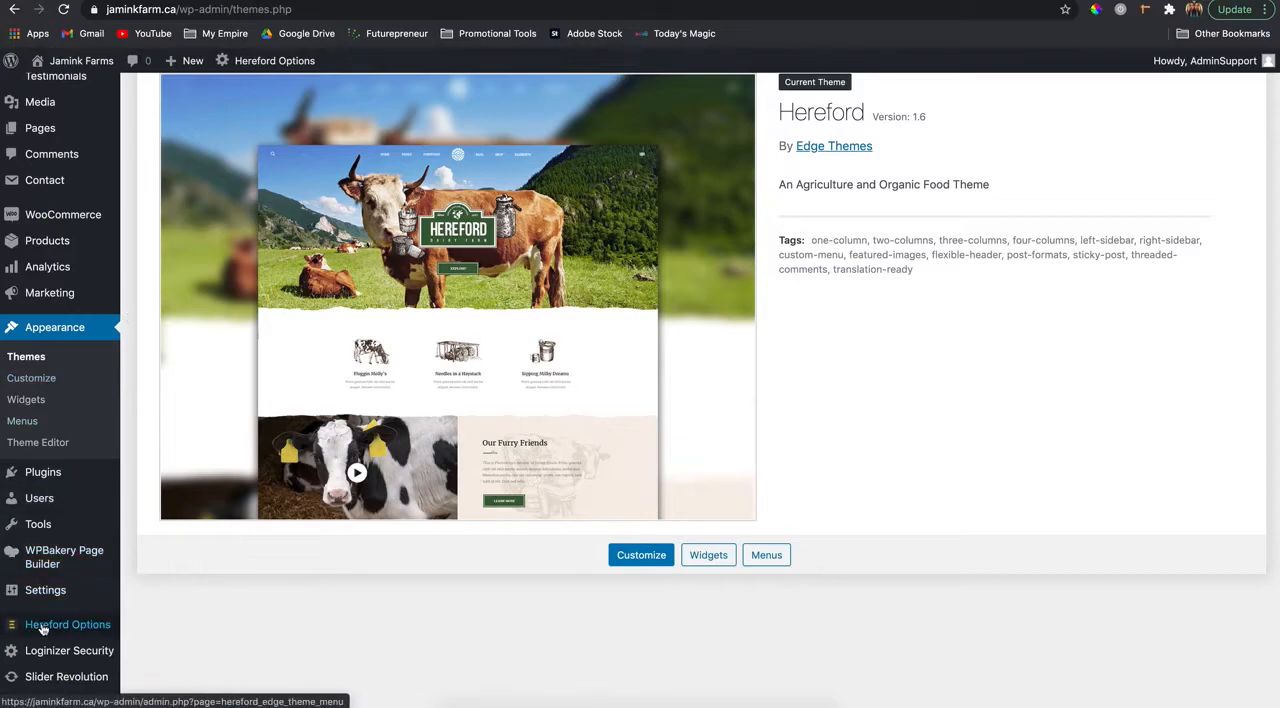
- Open the Import page of Hereford Options and check which demo content can be chosen
mouse_move(44, 627)
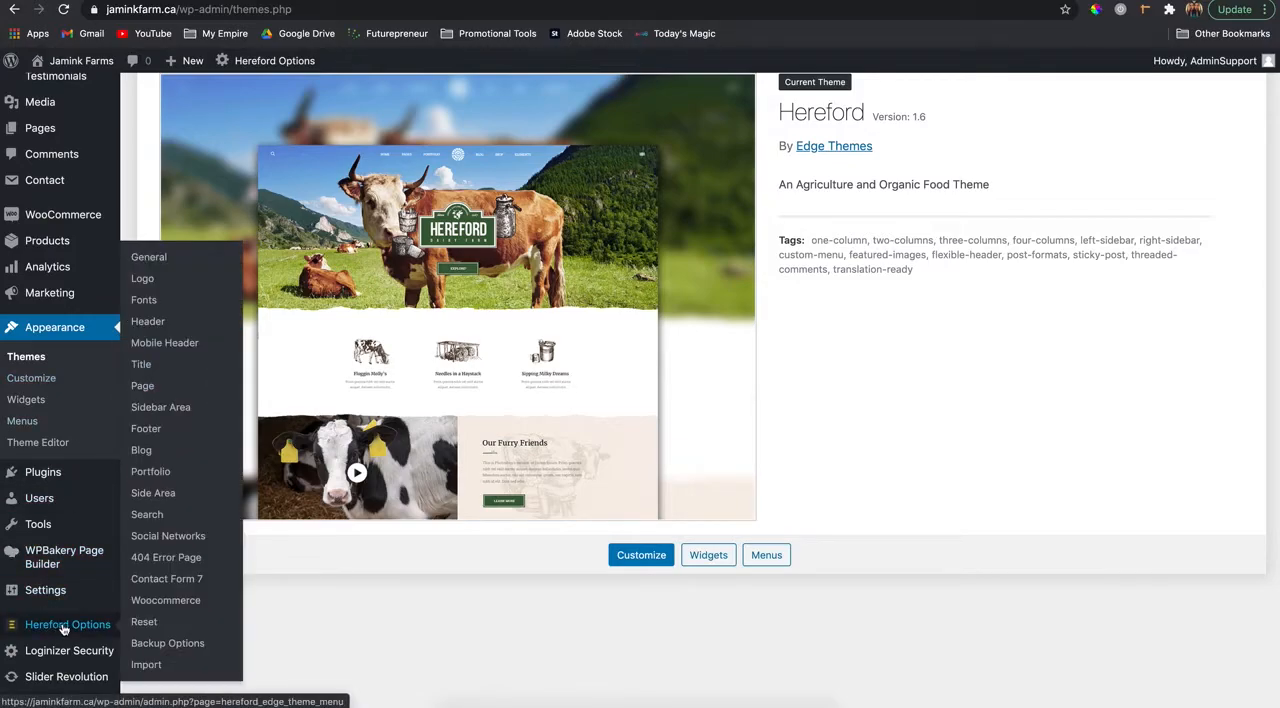
click(147, 668)
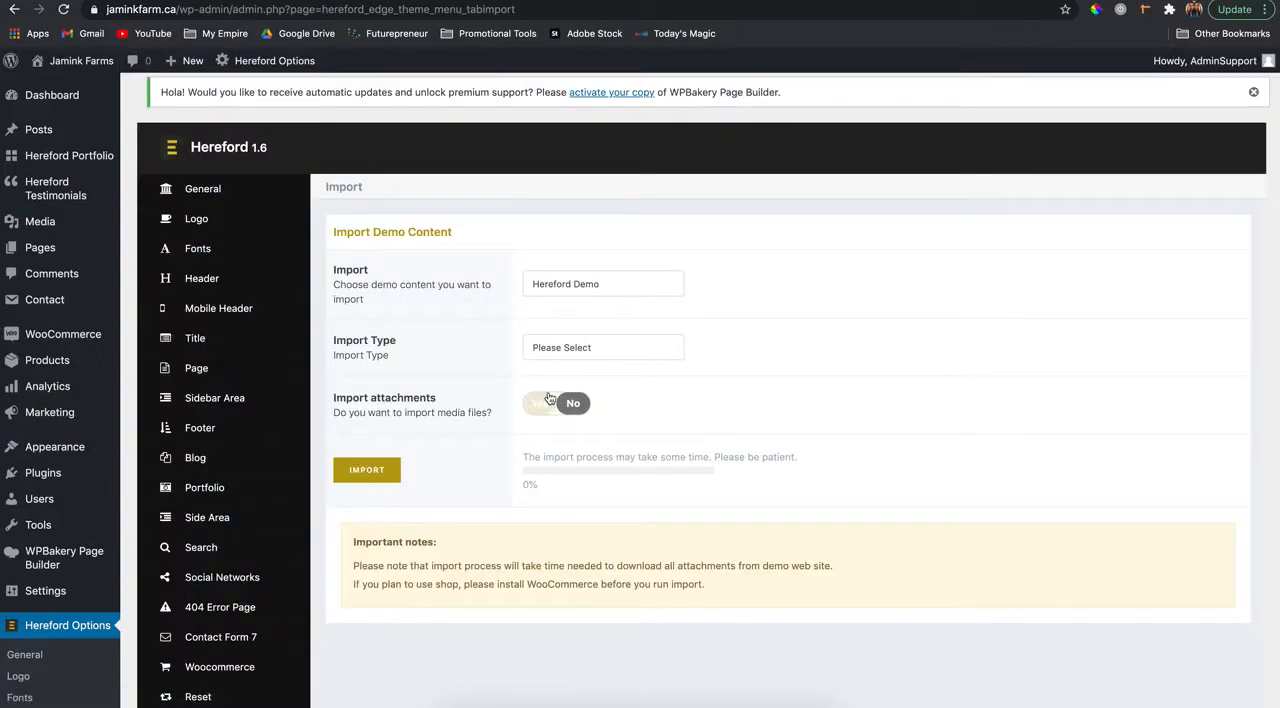
click(601, 288)
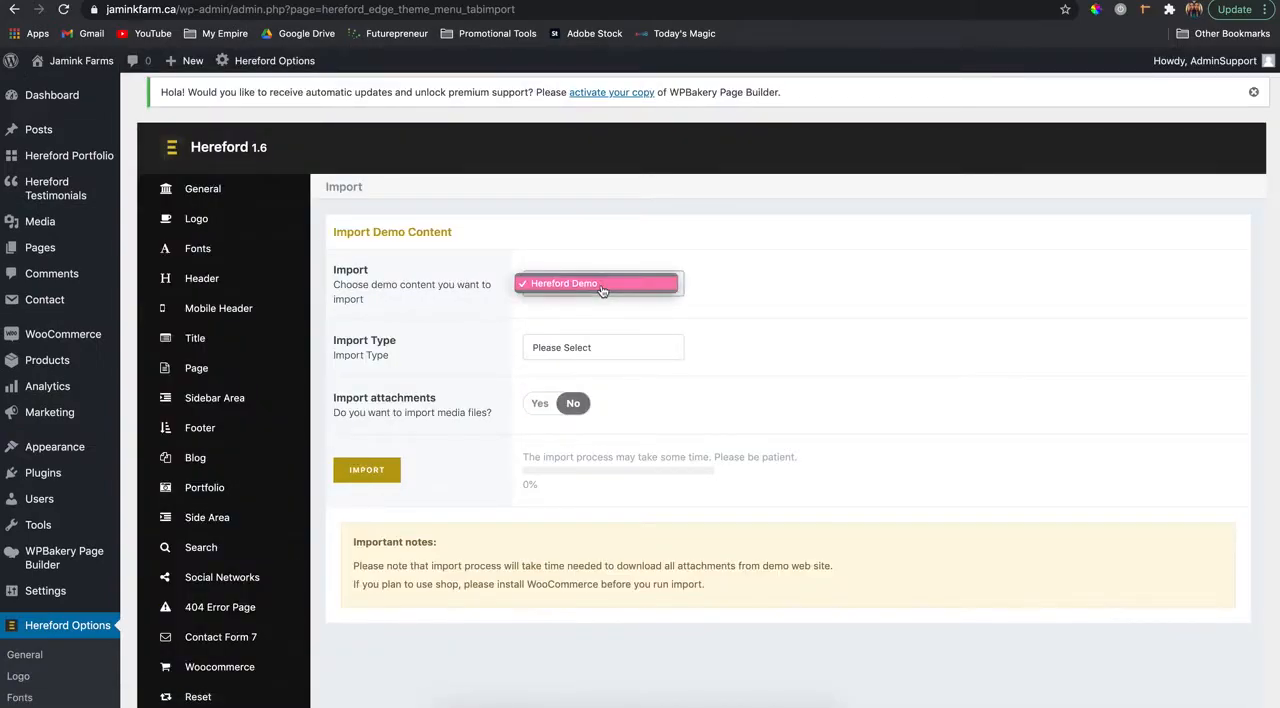
click(602, 288)
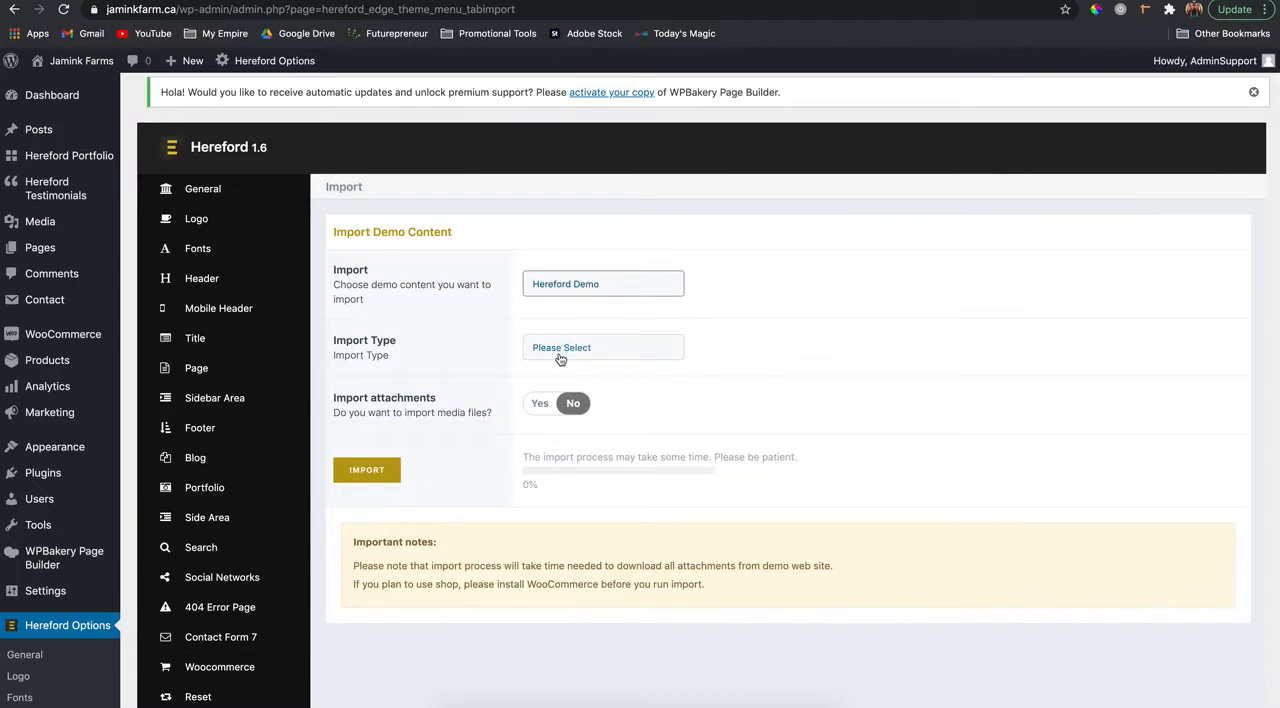
- Switch to Finder, locate hereford-child.zip in the extracted ThemeForest Hereford folder in Downloads, and return to the browser
click(462, 700)
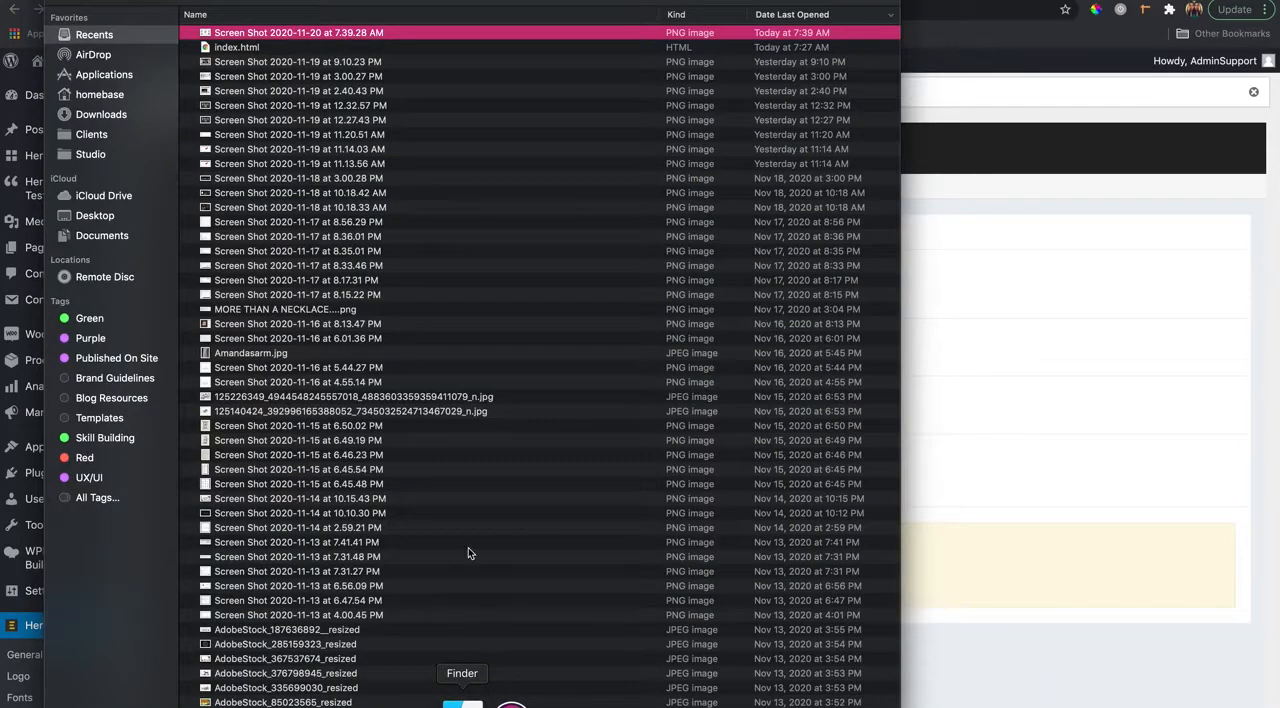
click(113, 116)
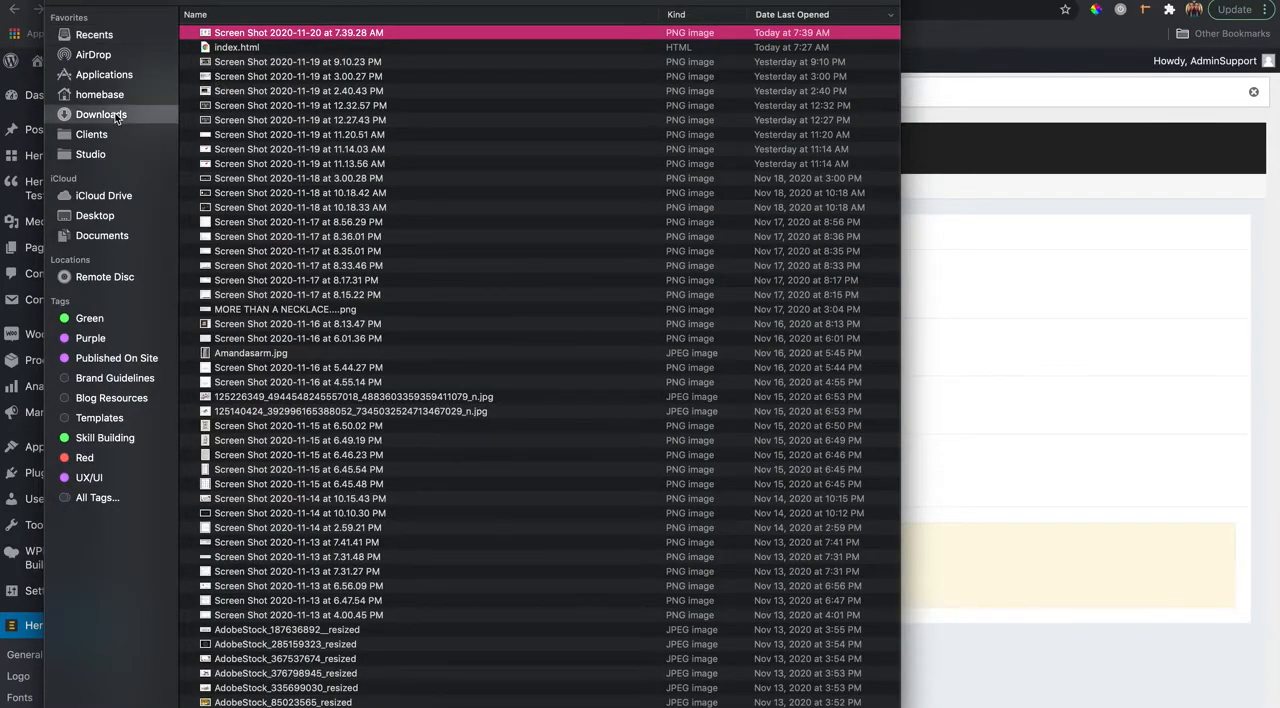
click(238, 172)
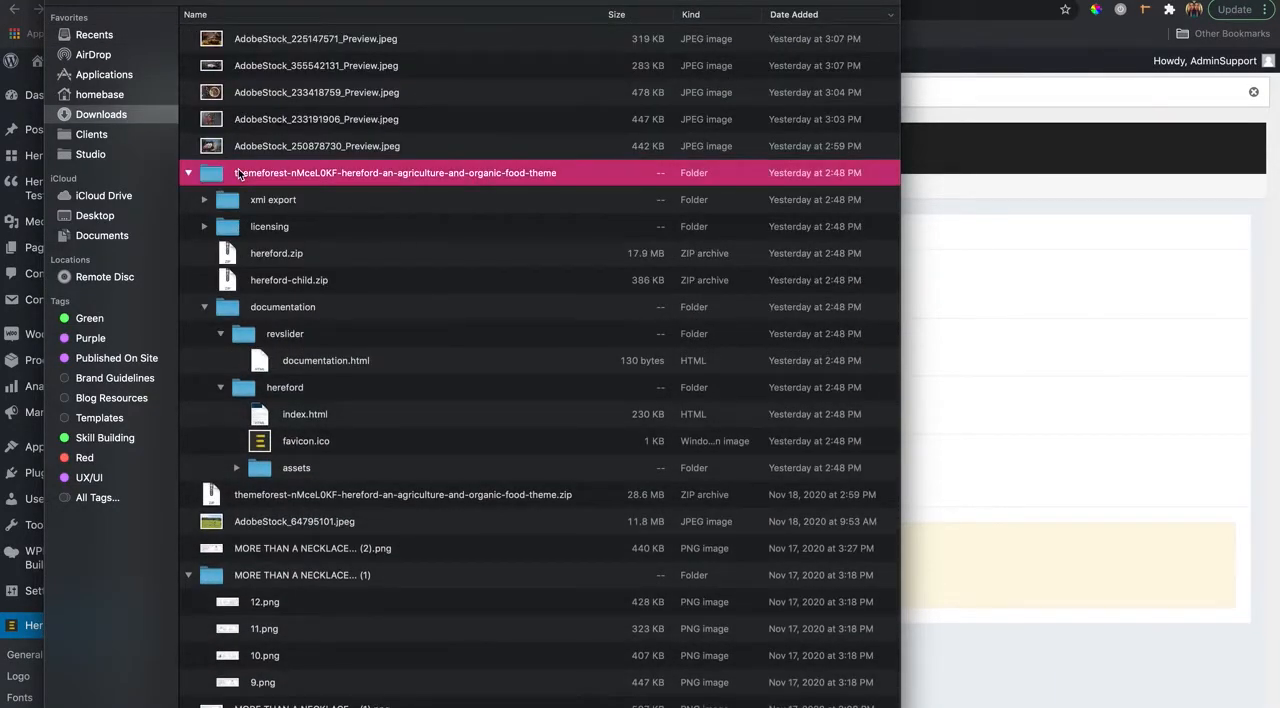
double_click(238, 170)
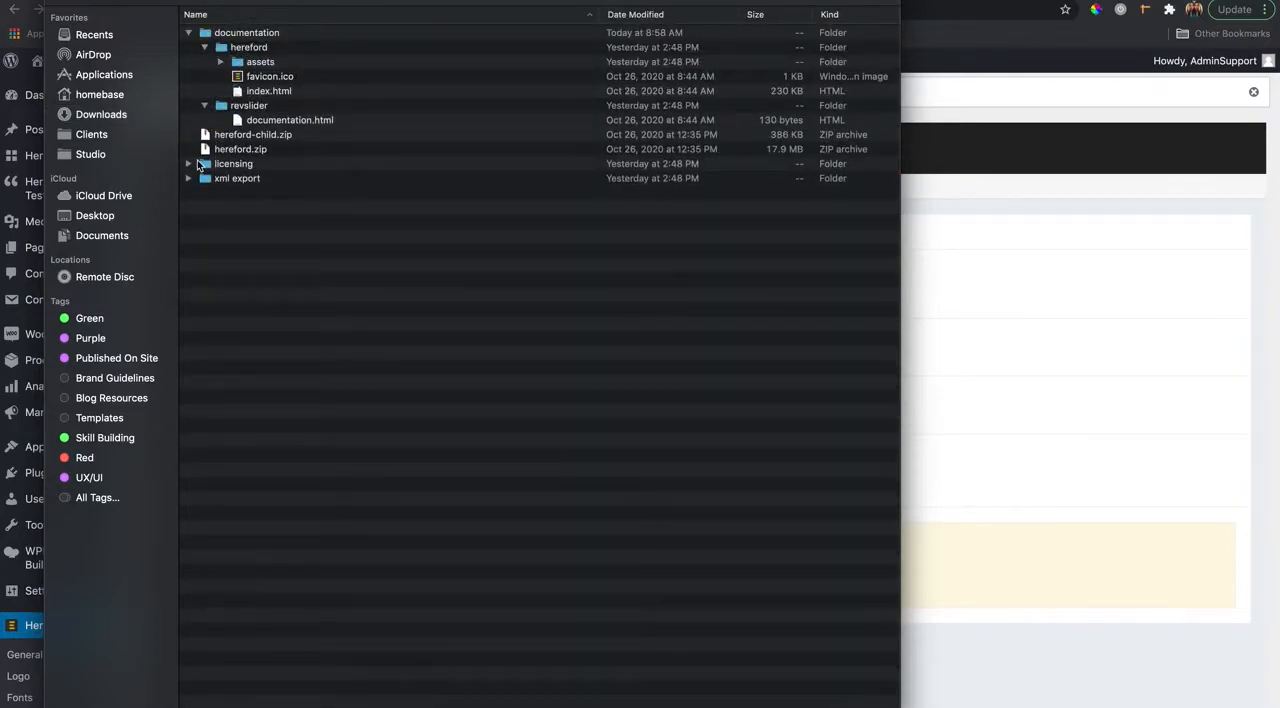
click(226, 139)
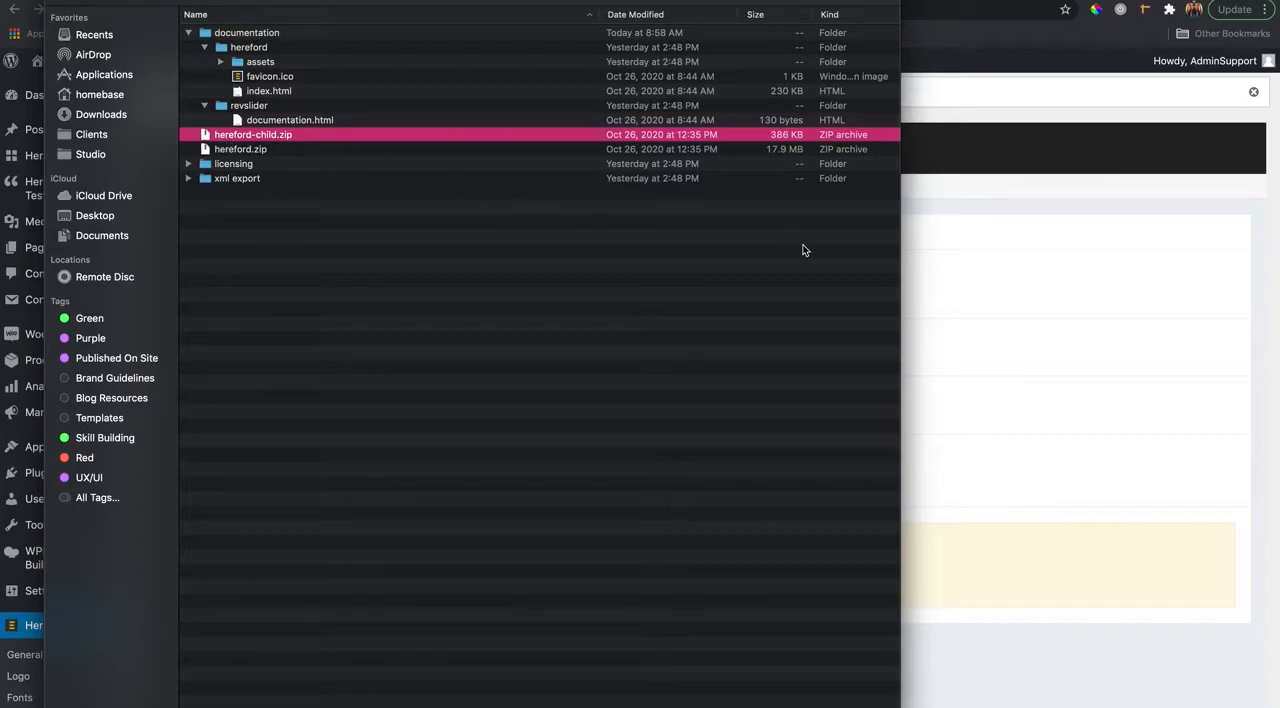
click(957, 300)
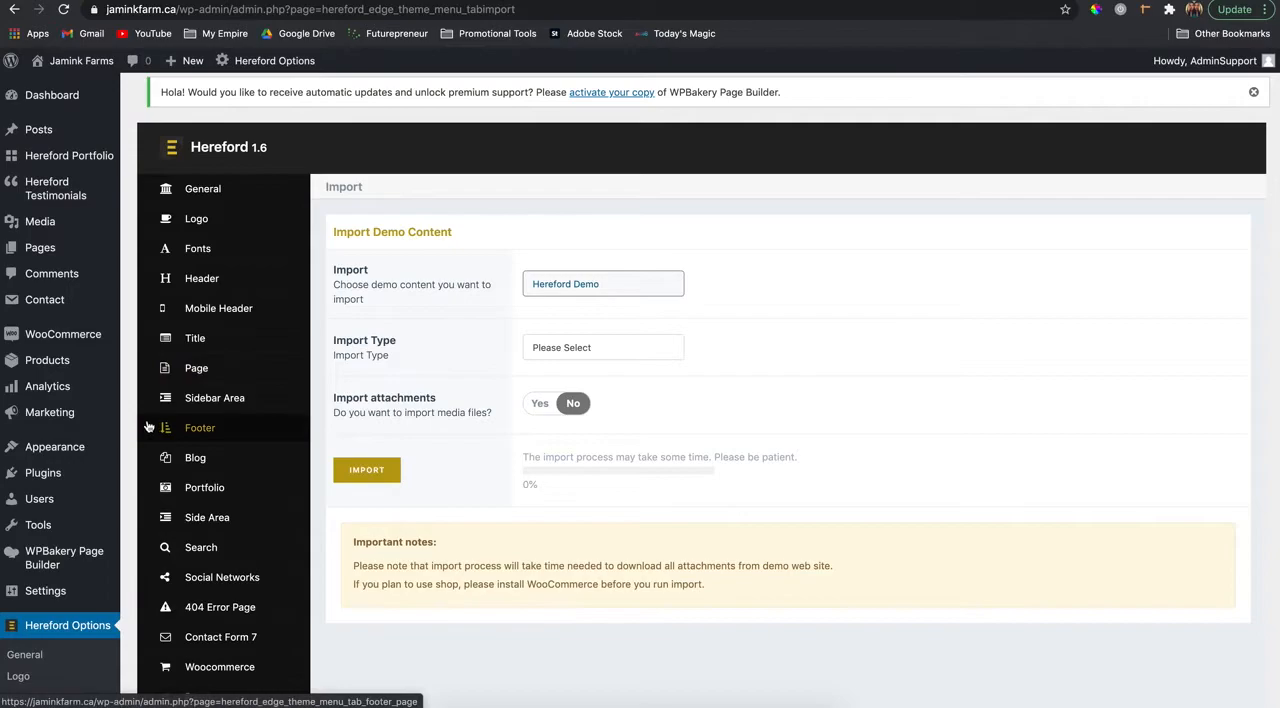
- Go to the installed themes and open the upload form for adding a new theme
mouse_move(75, 452)
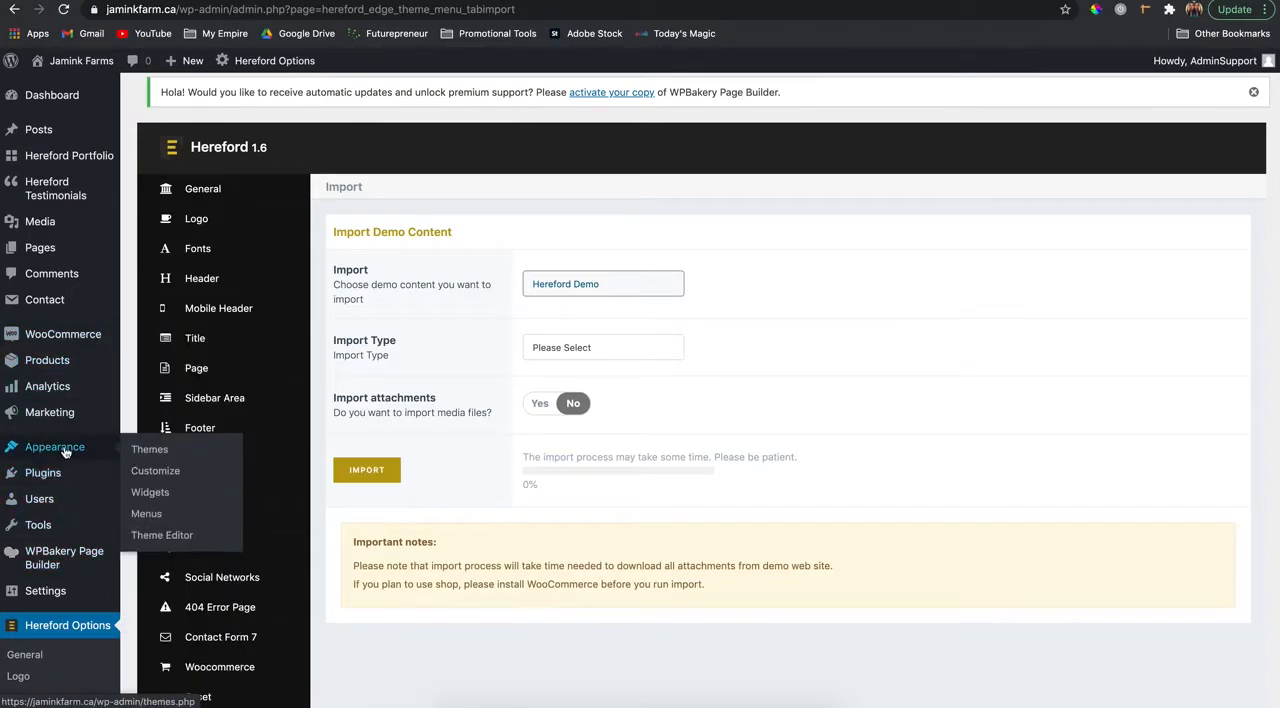
click(145, 452)
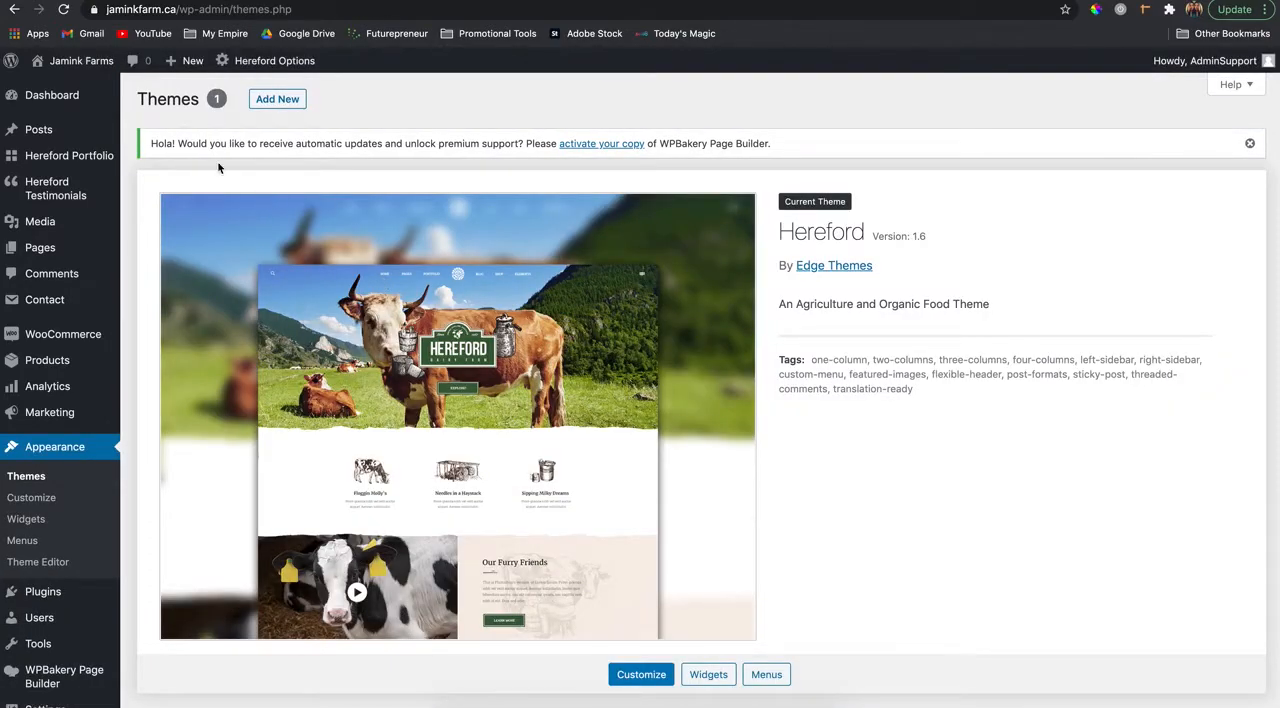
click(268, 99)
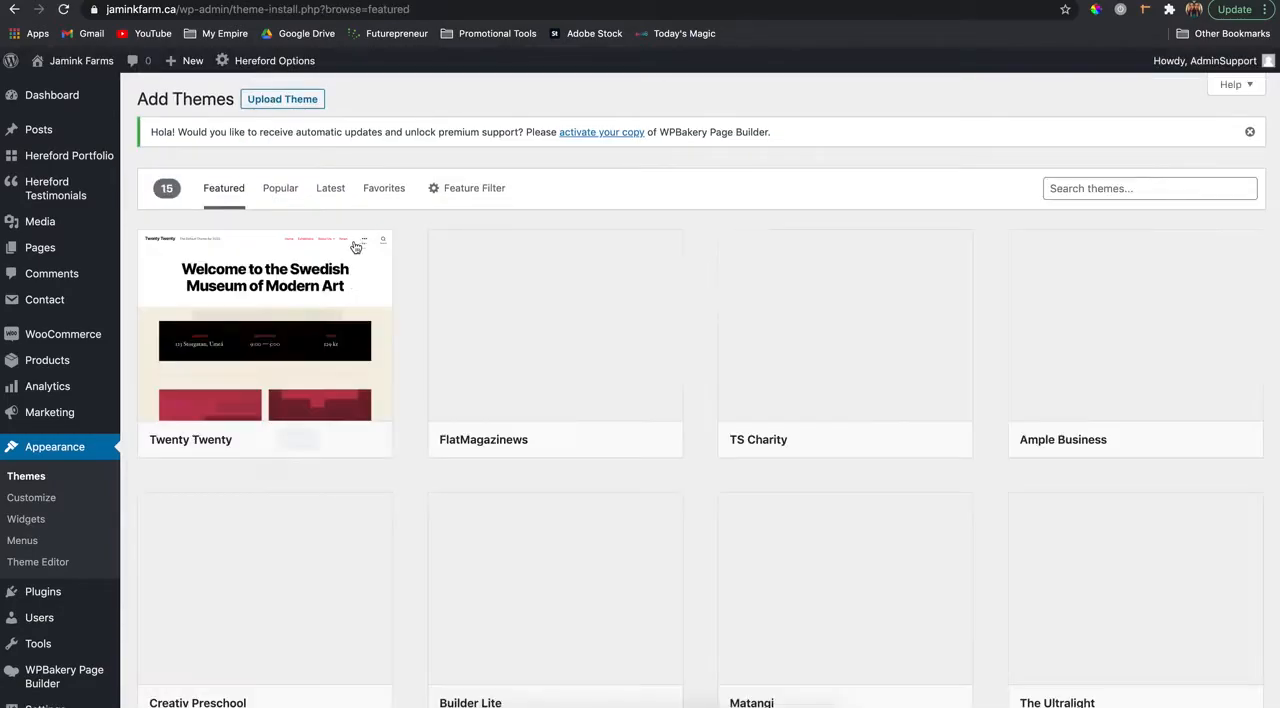
click(290, 103)
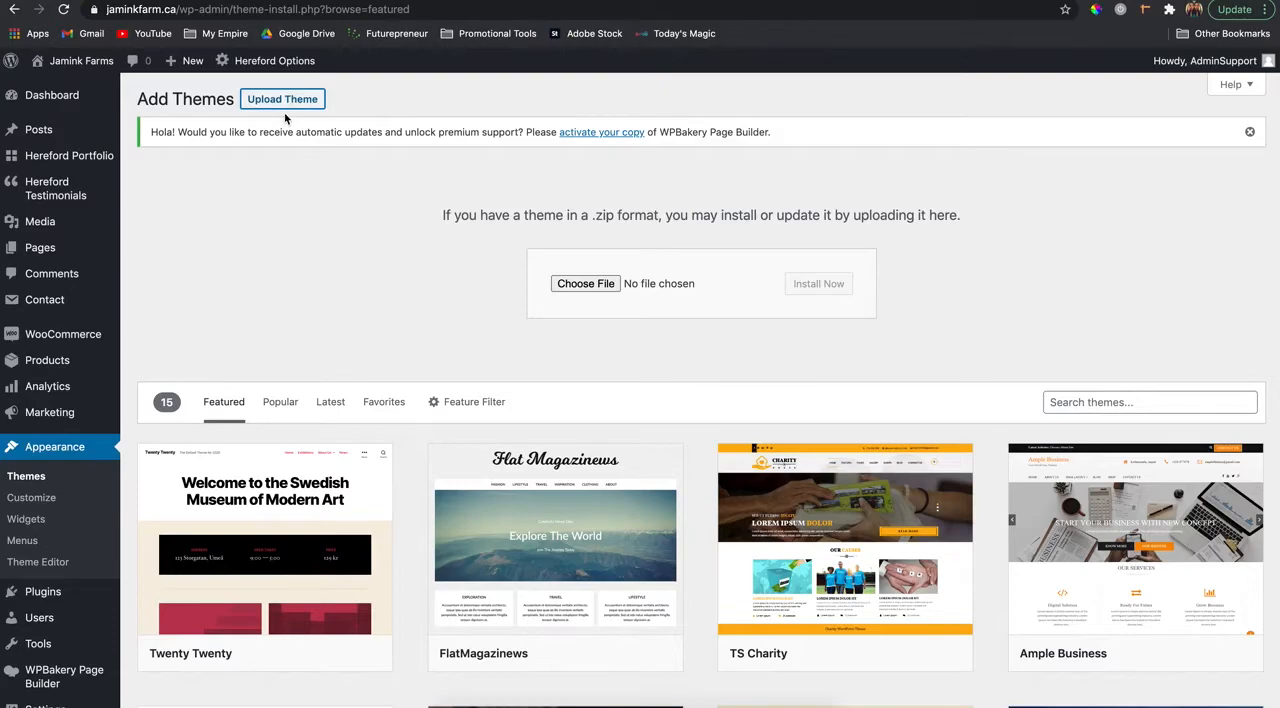
- Install hereford-child.zip from the ThemeForest Hereford folder in Downloads and activate the child theme
click(580, 288)
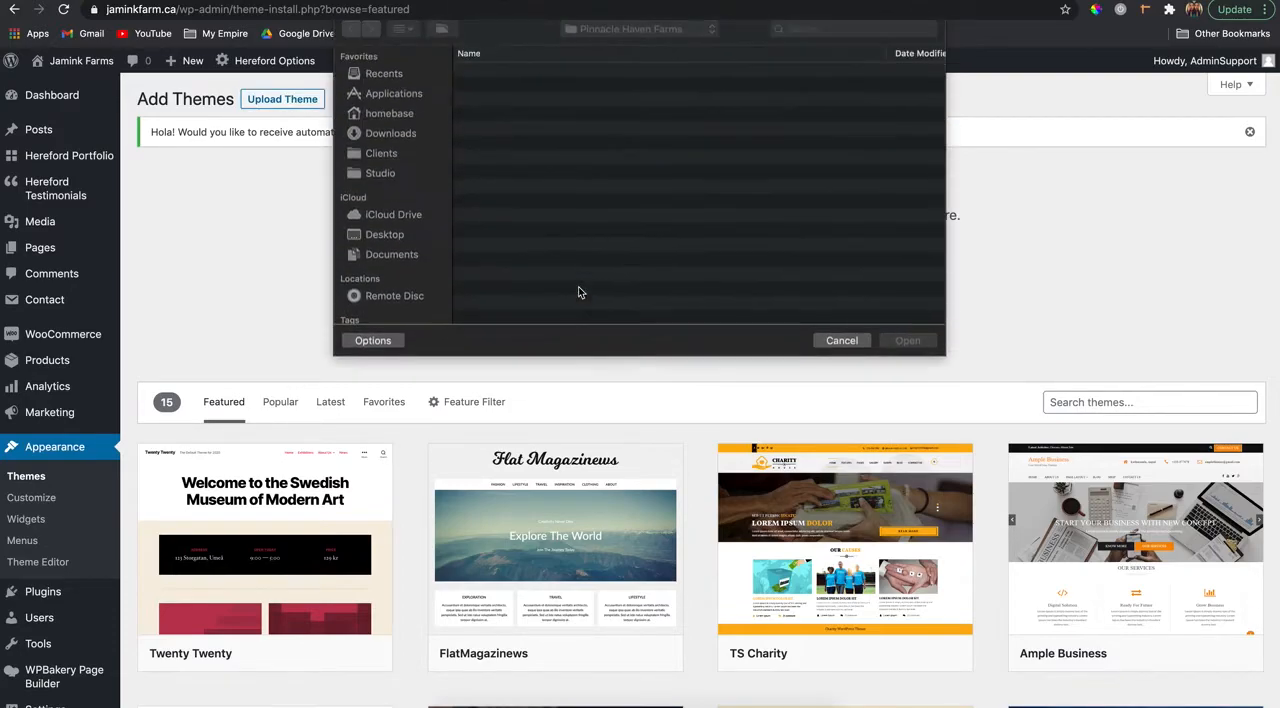
click(394, 147)
double_click(494, 82)
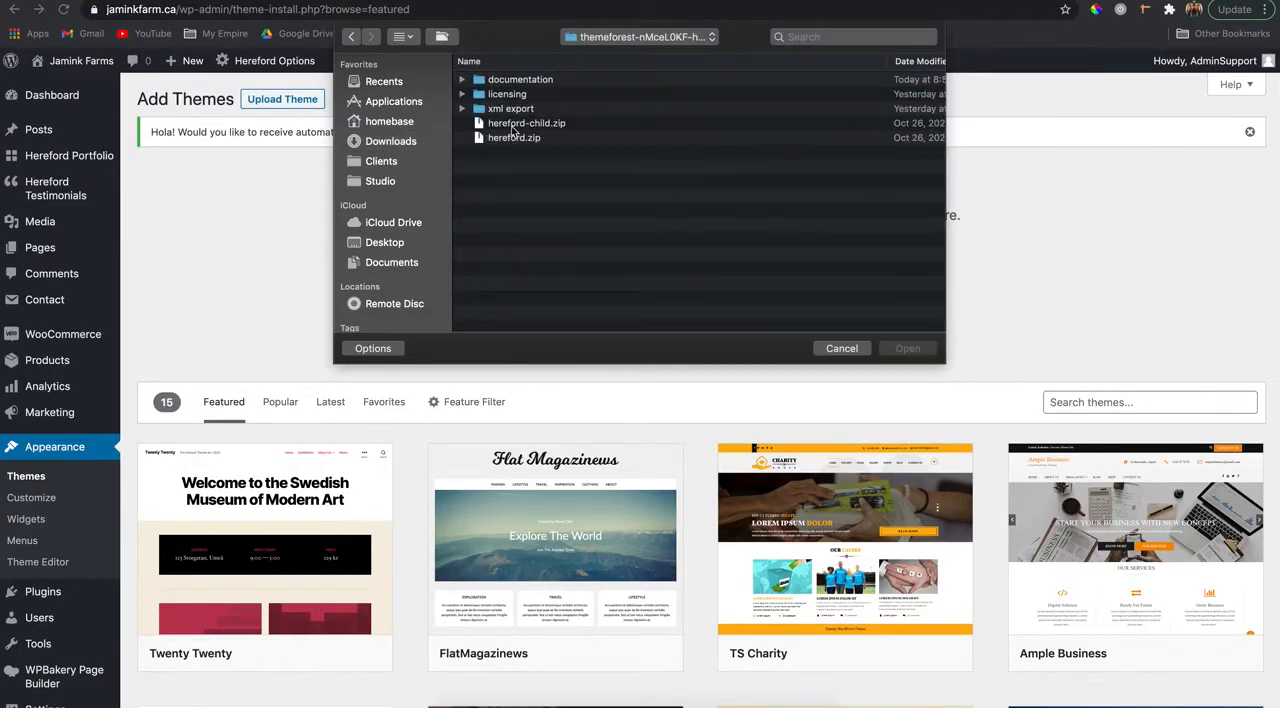
click(514, 126)
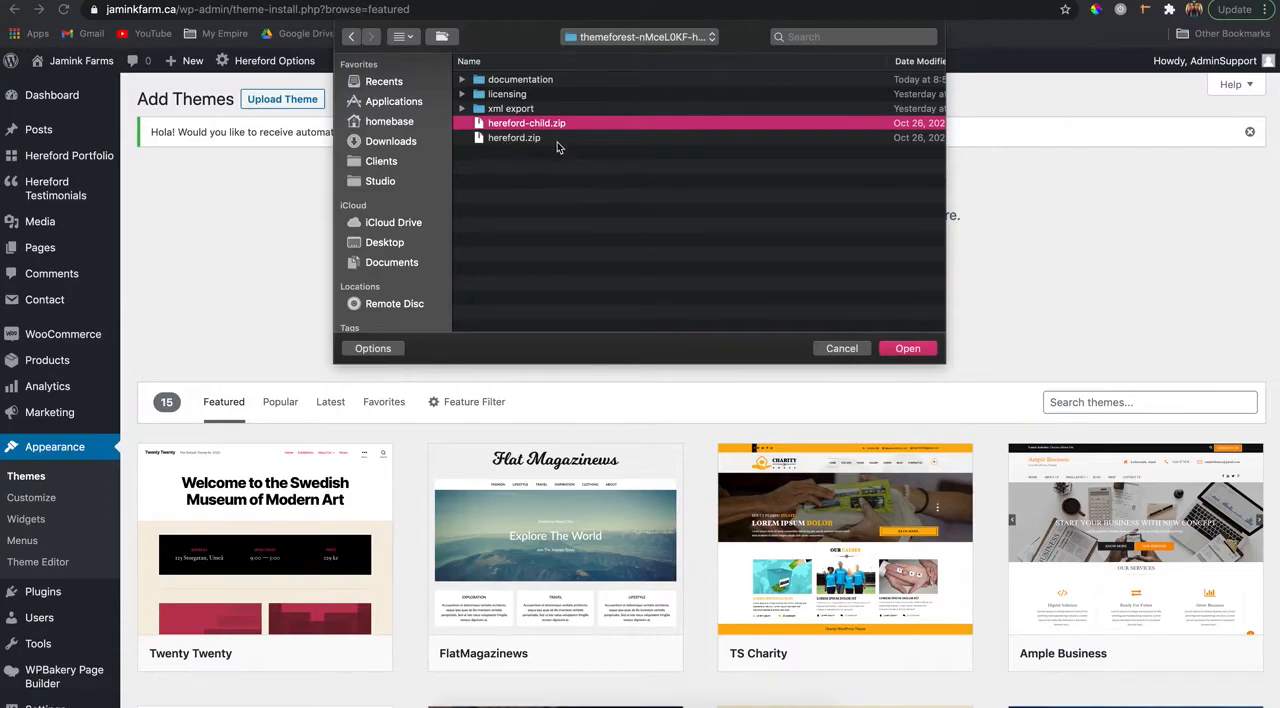
click(907, 349)
click(812, 285)
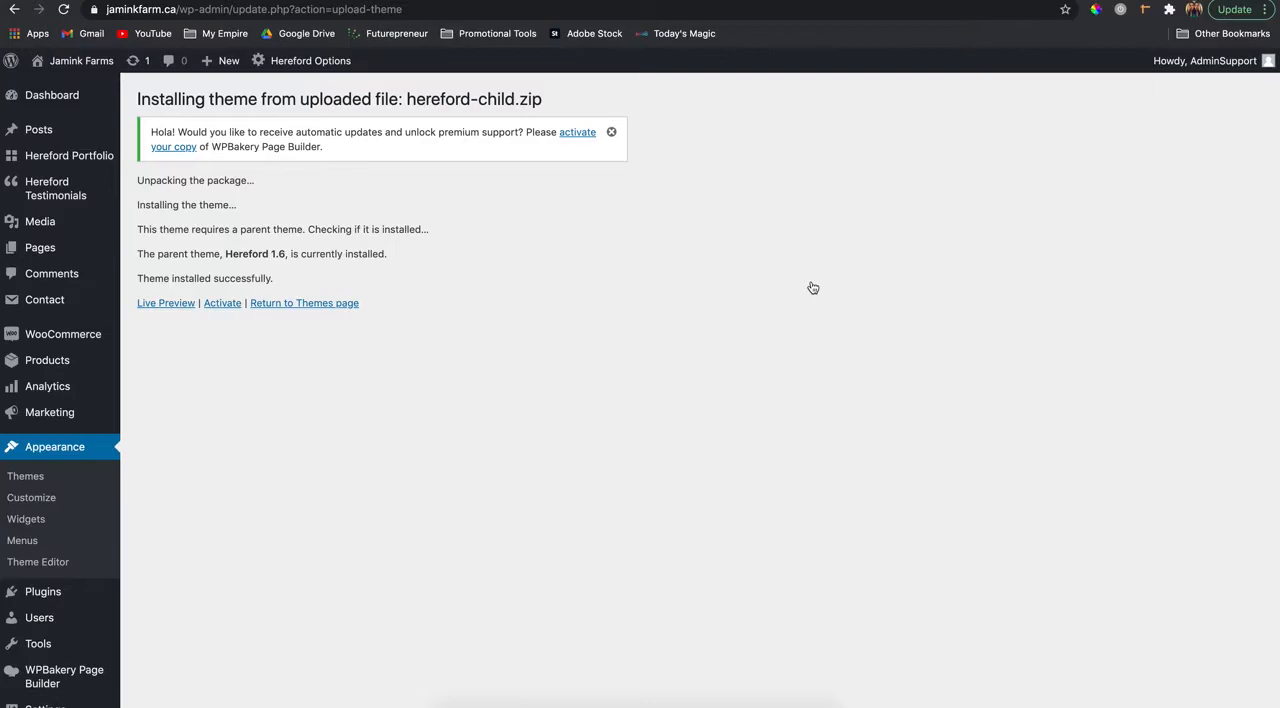
click(221, 308)
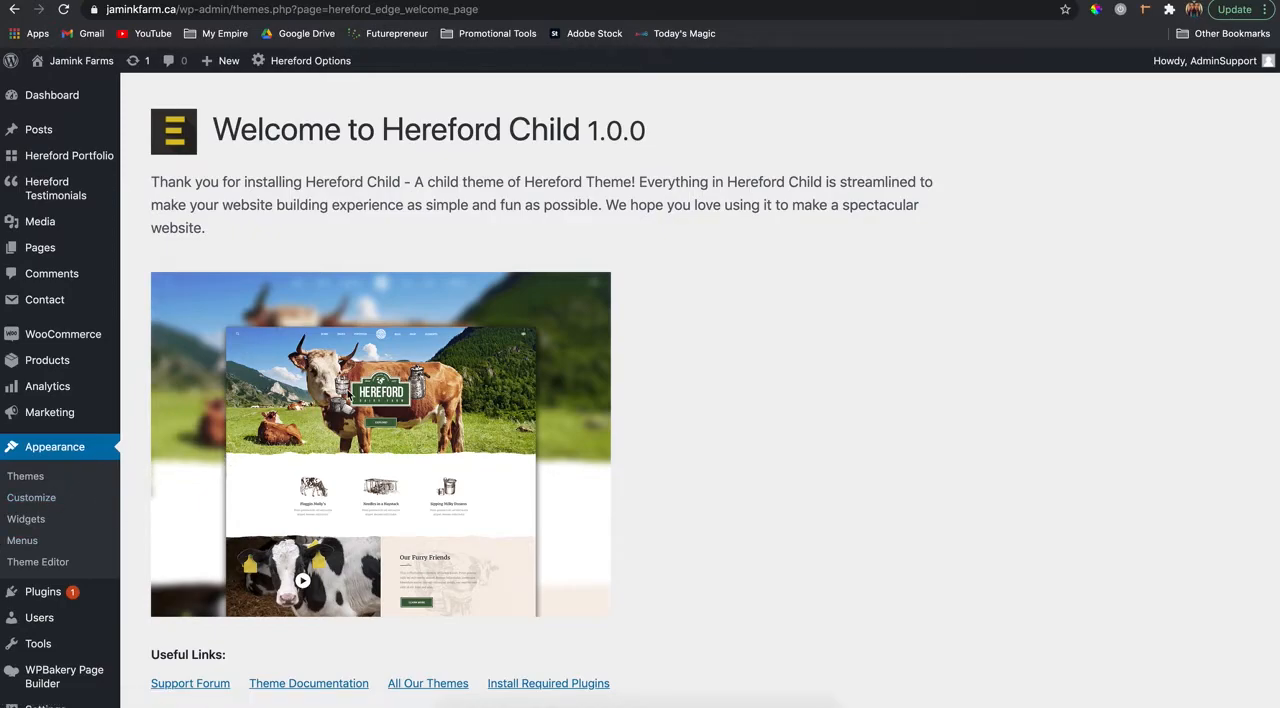
- Reload the site's front page to check it, and open the Import page of Hereford Options for the child theme
scroll(348, 396, down, 3)
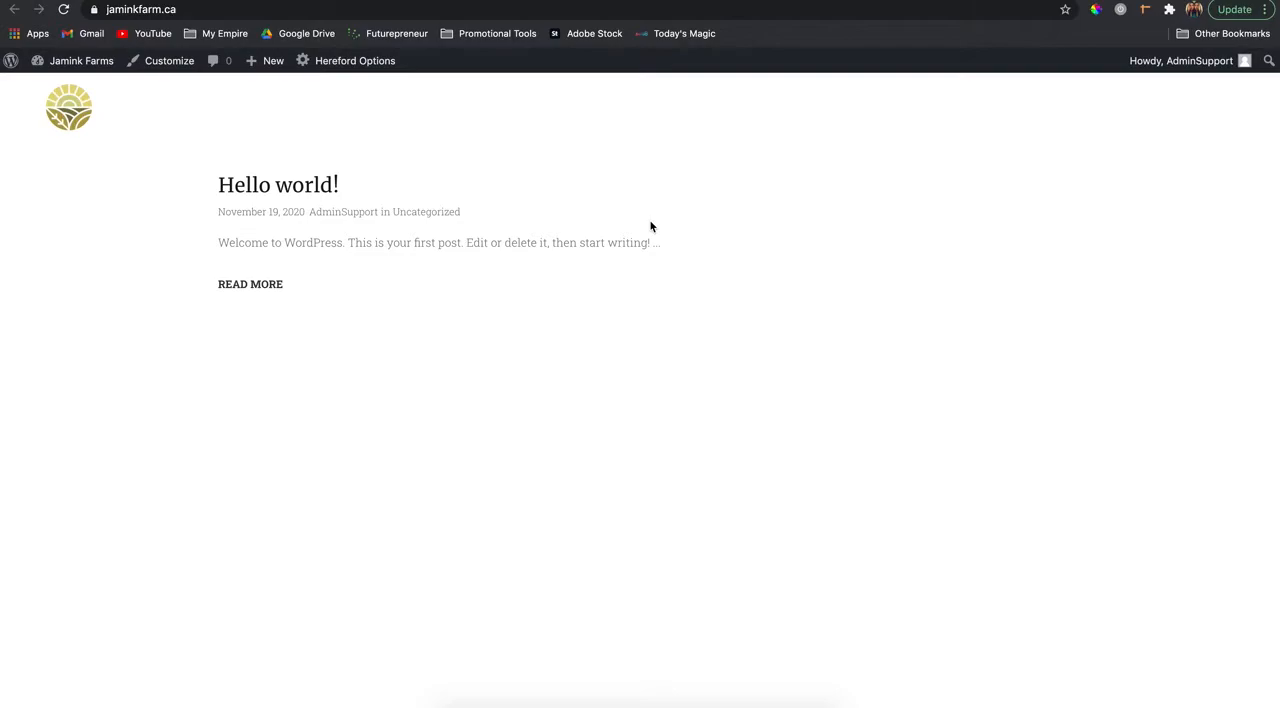
key(super+r)
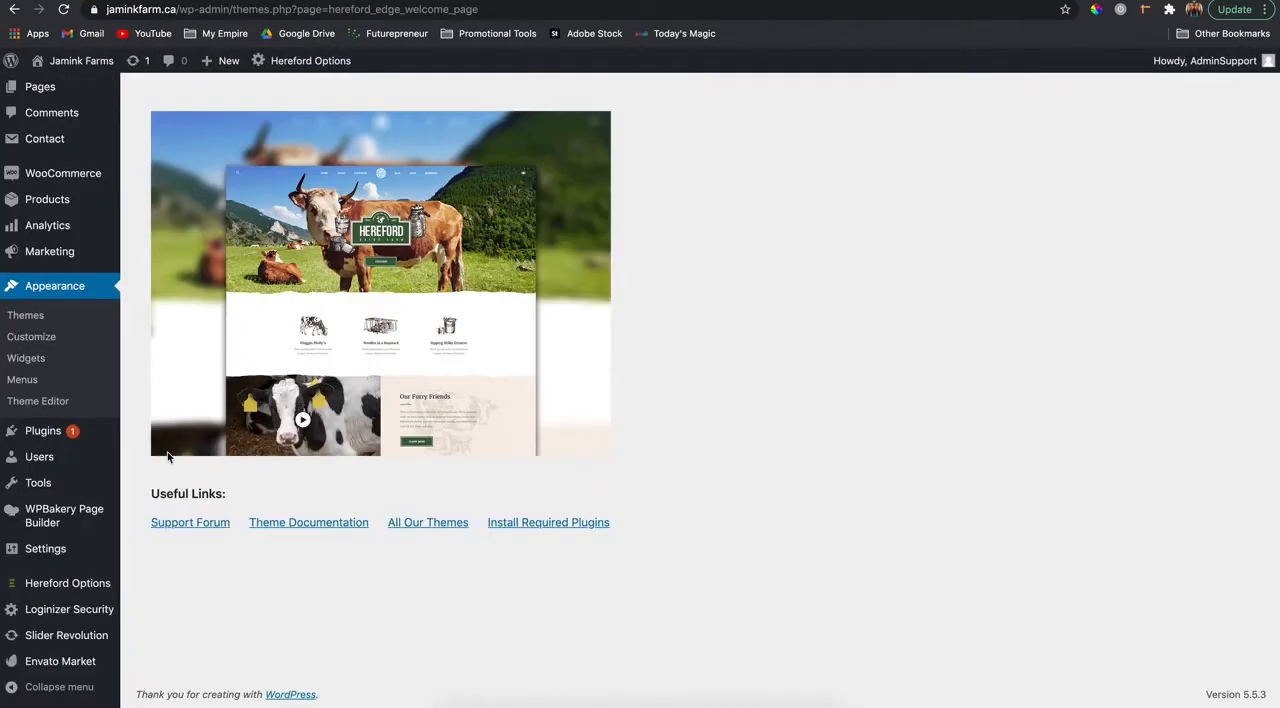
mouse_move(68, 583)
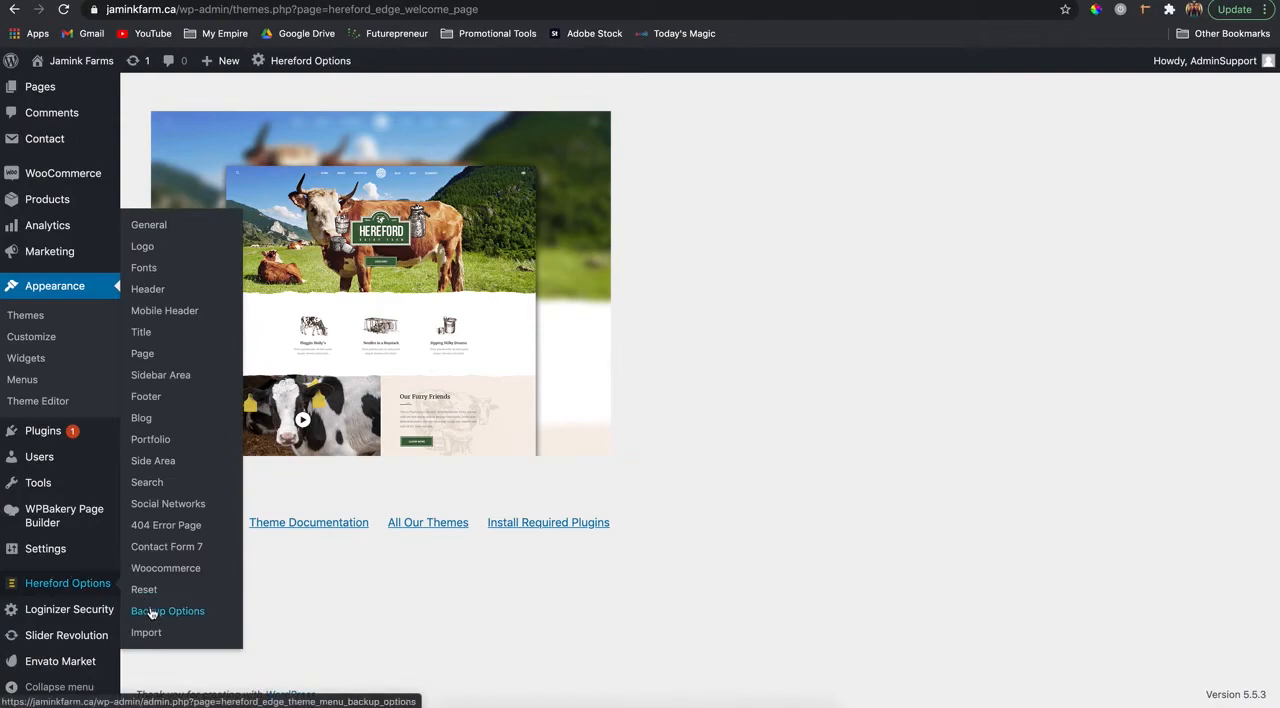
click(143, 634)
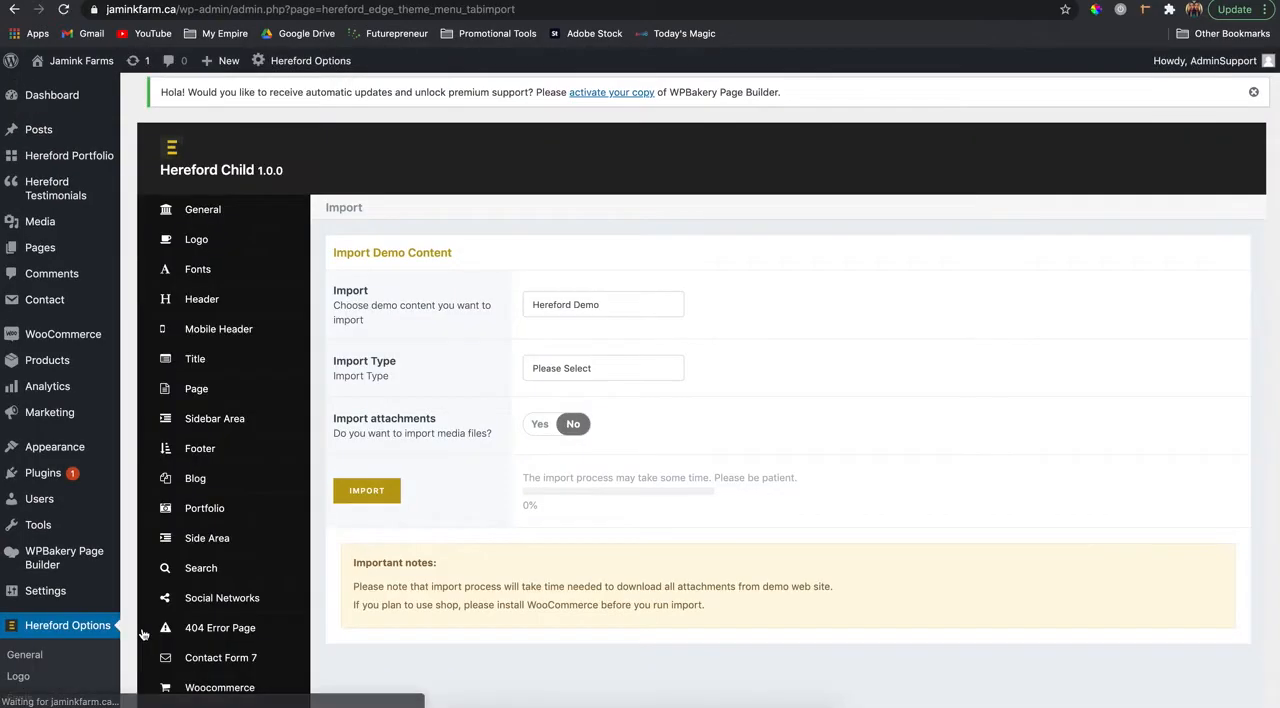
- Keep Hereford Demo as the demo content to import and set the import type to All
click(575, 313)
click(585, 307)
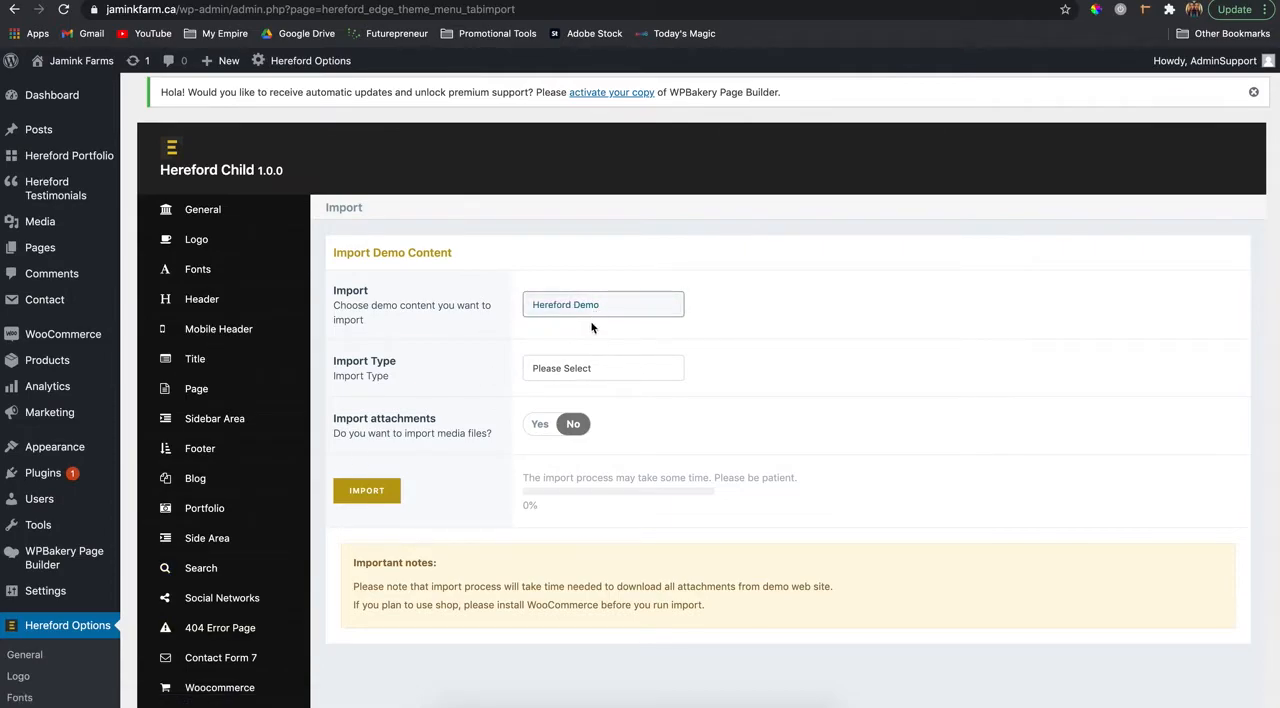
click(589, 370)
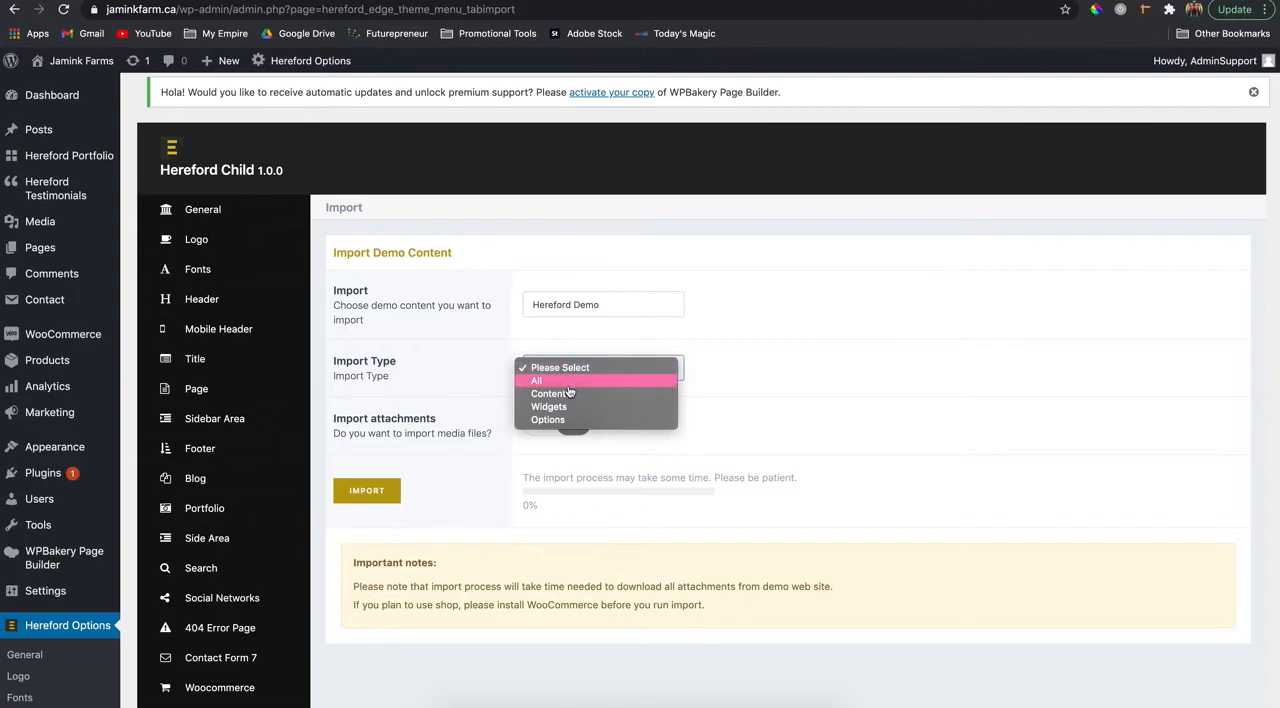
click(568, 382)
- Read the import type descriptions in the Getting Started section of the Hereford documentation and return to the WordPress import page
click(868, 1)
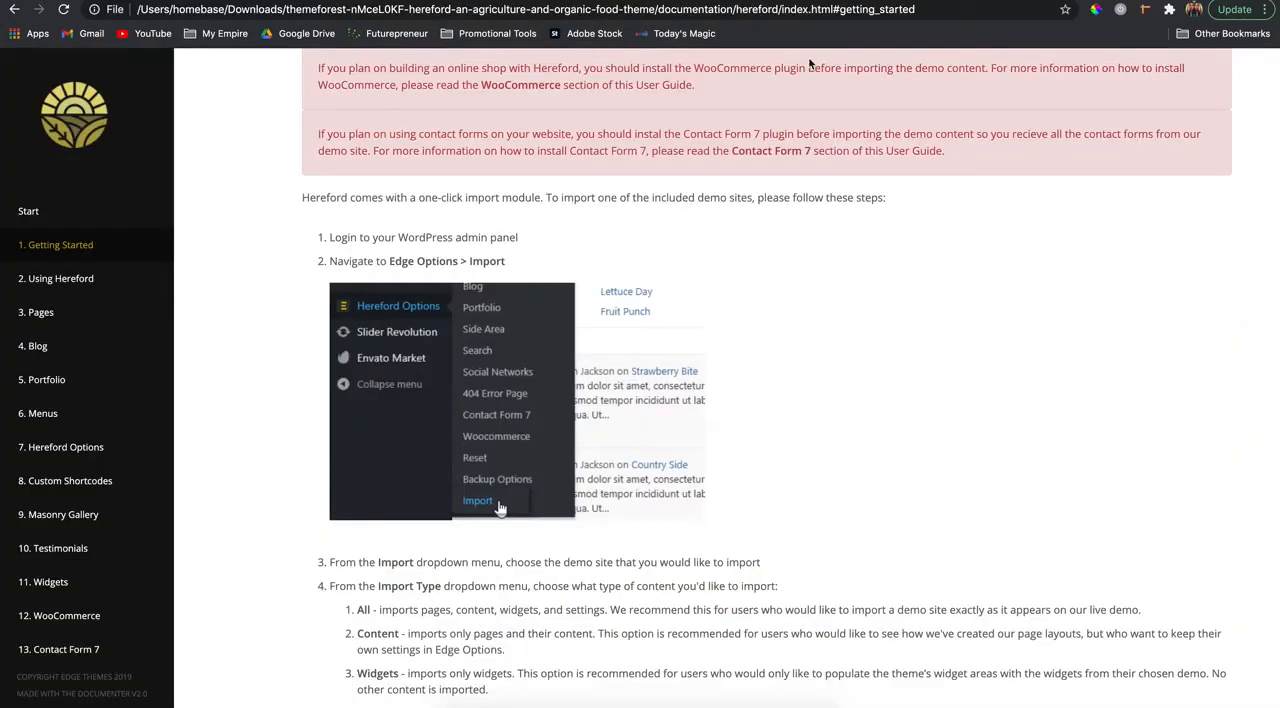
scroll(702, 307, down, 5)
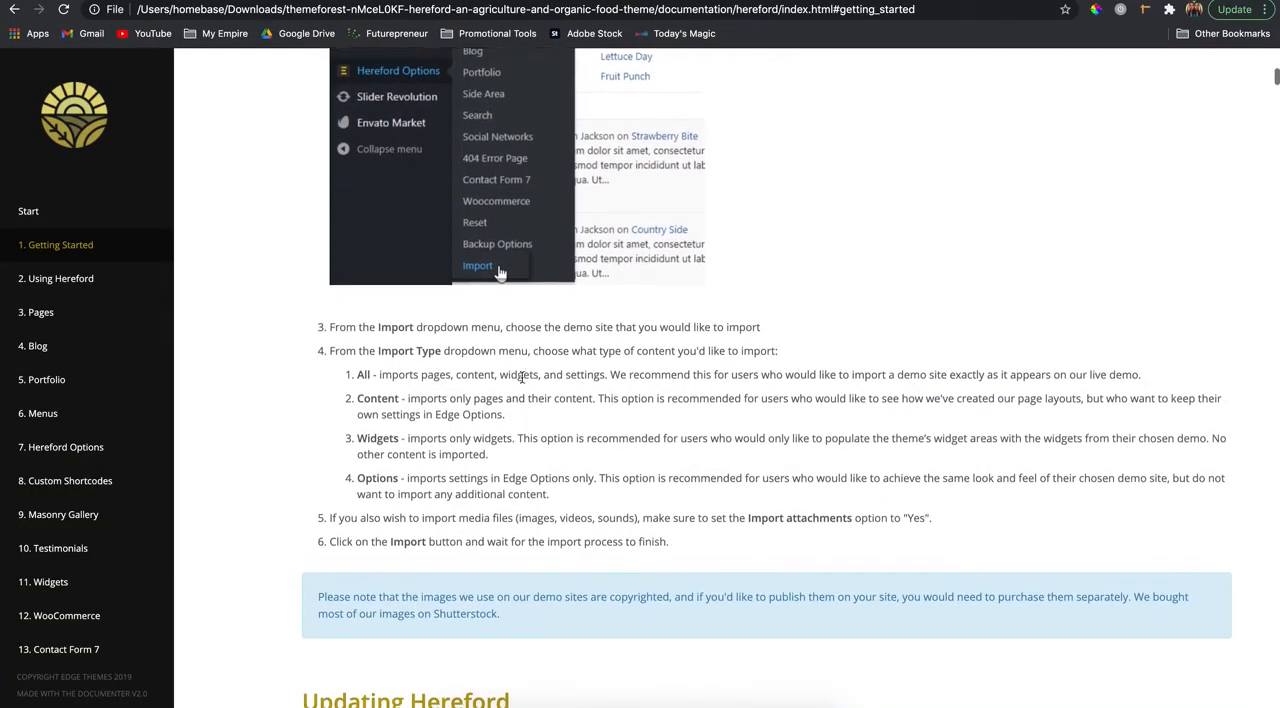
drag(357, 376, 550, 470)
click(566, 500)
drag(491, 492, 352, 480)
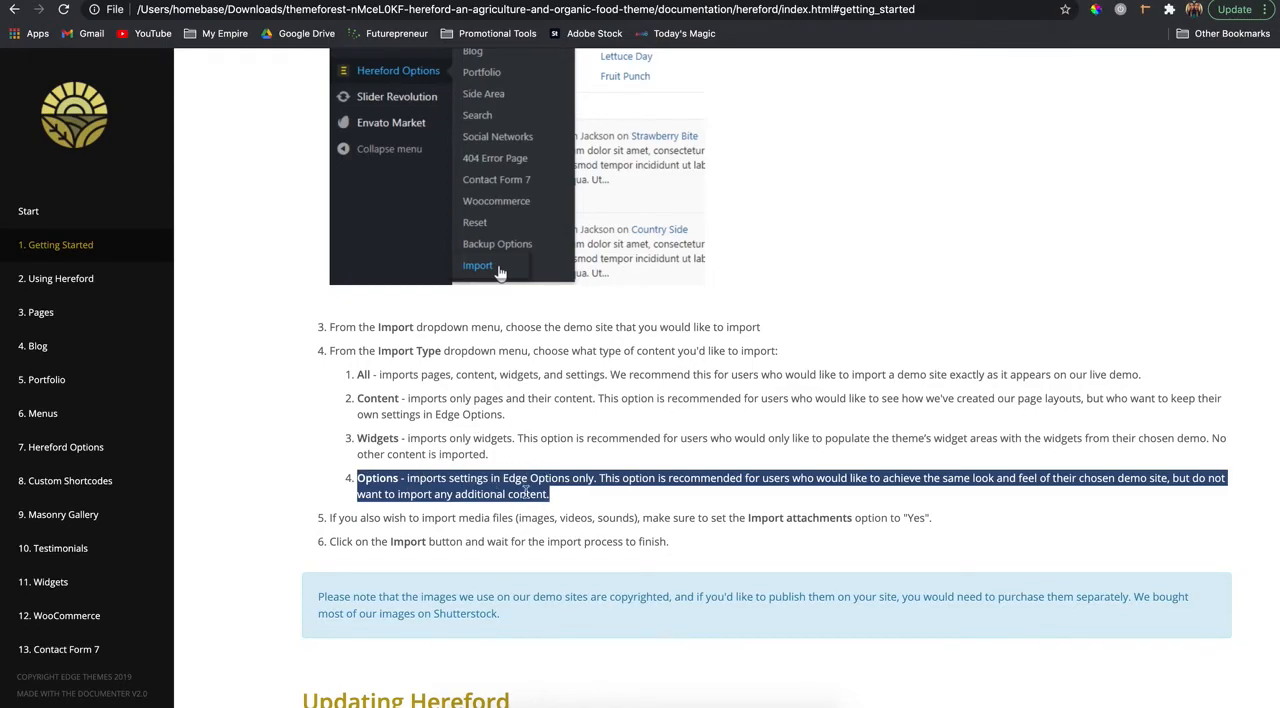
click(474, 404)
drag(357, 375, 652, 370)
click(665, 368)
drag(357, 375, 1151, 378)
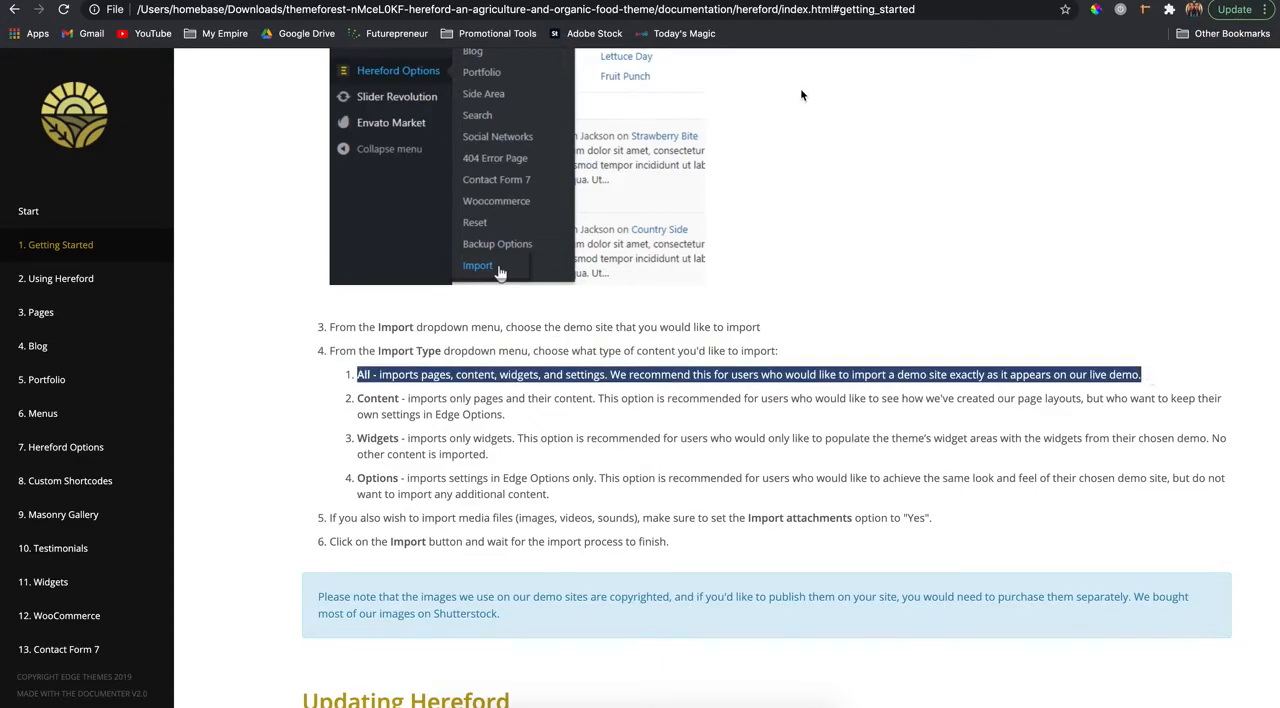
click(631, 1)
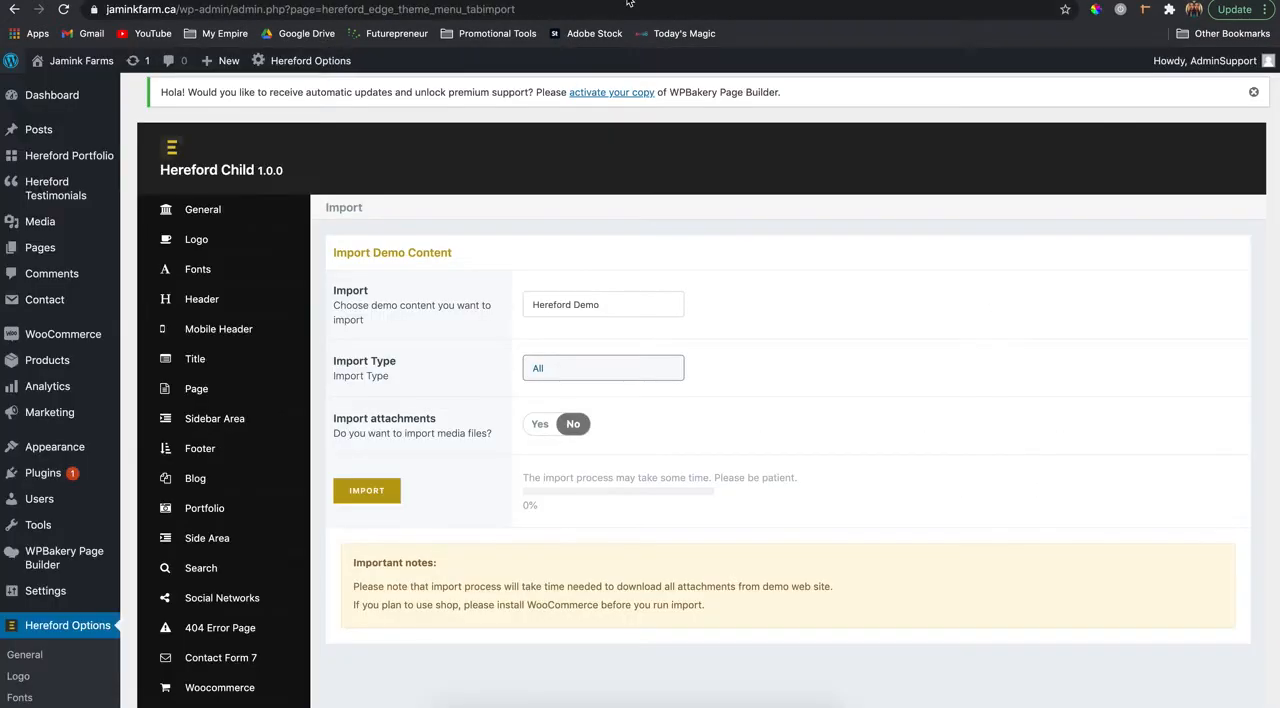
- Enable importing attachments, recheck the documentation's import instructions, and run and confirm the demo content import
click(535, 430)
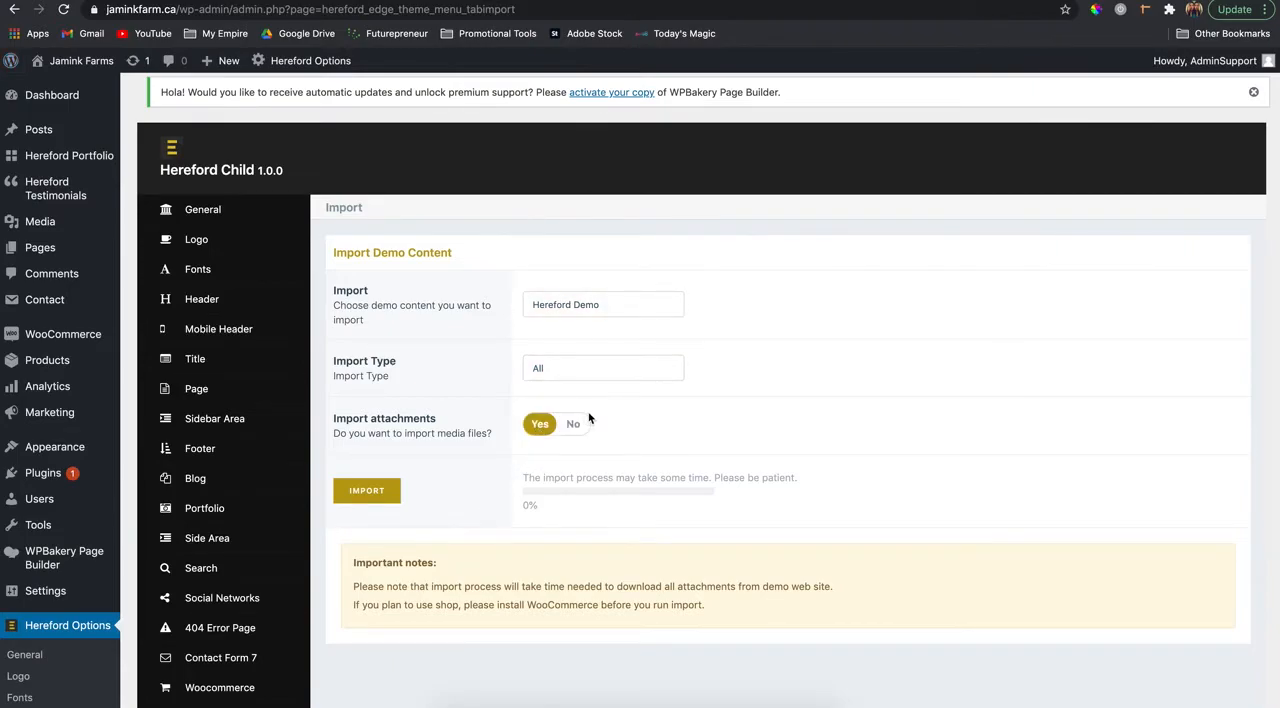
click(826, 1)
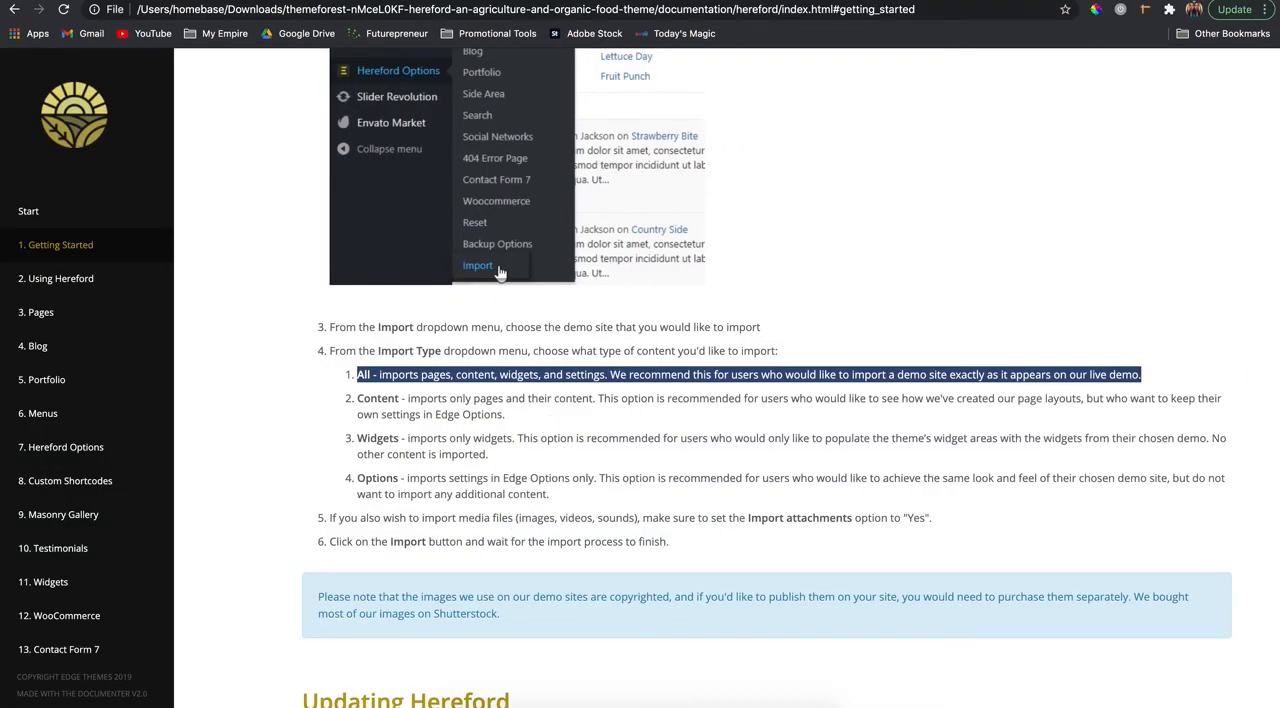
click(741, 3)
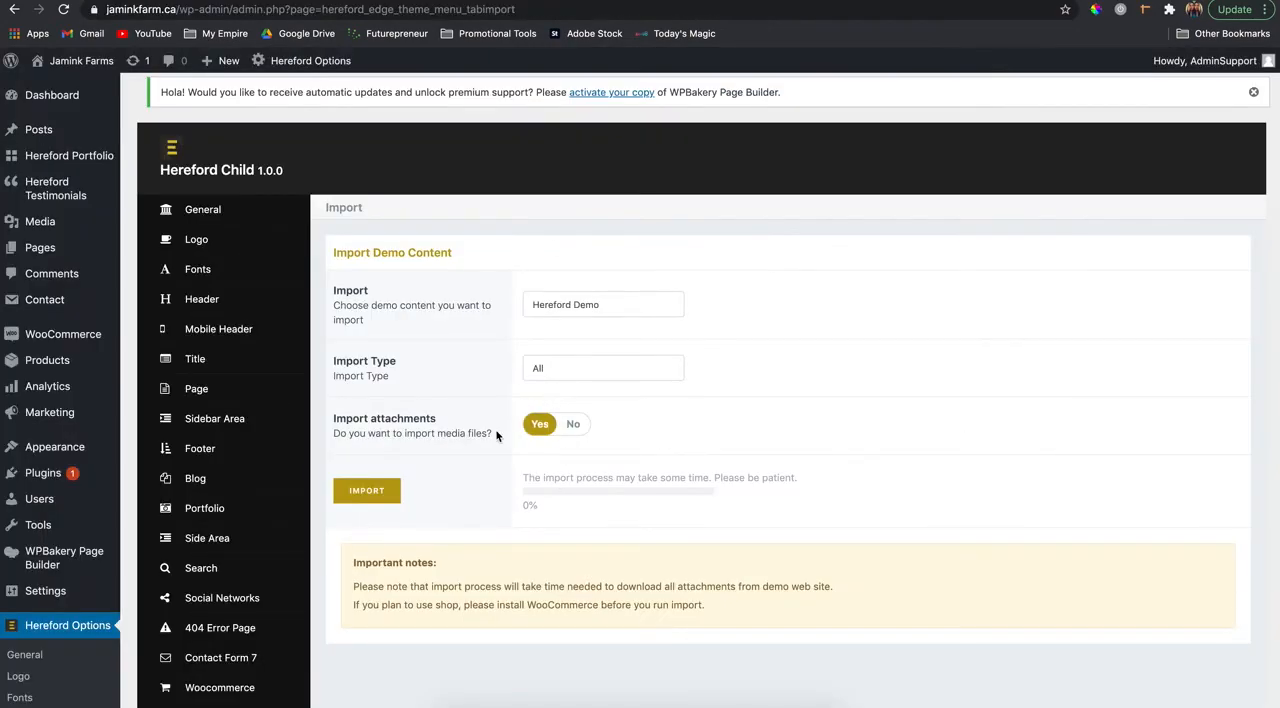
click(363, 496)
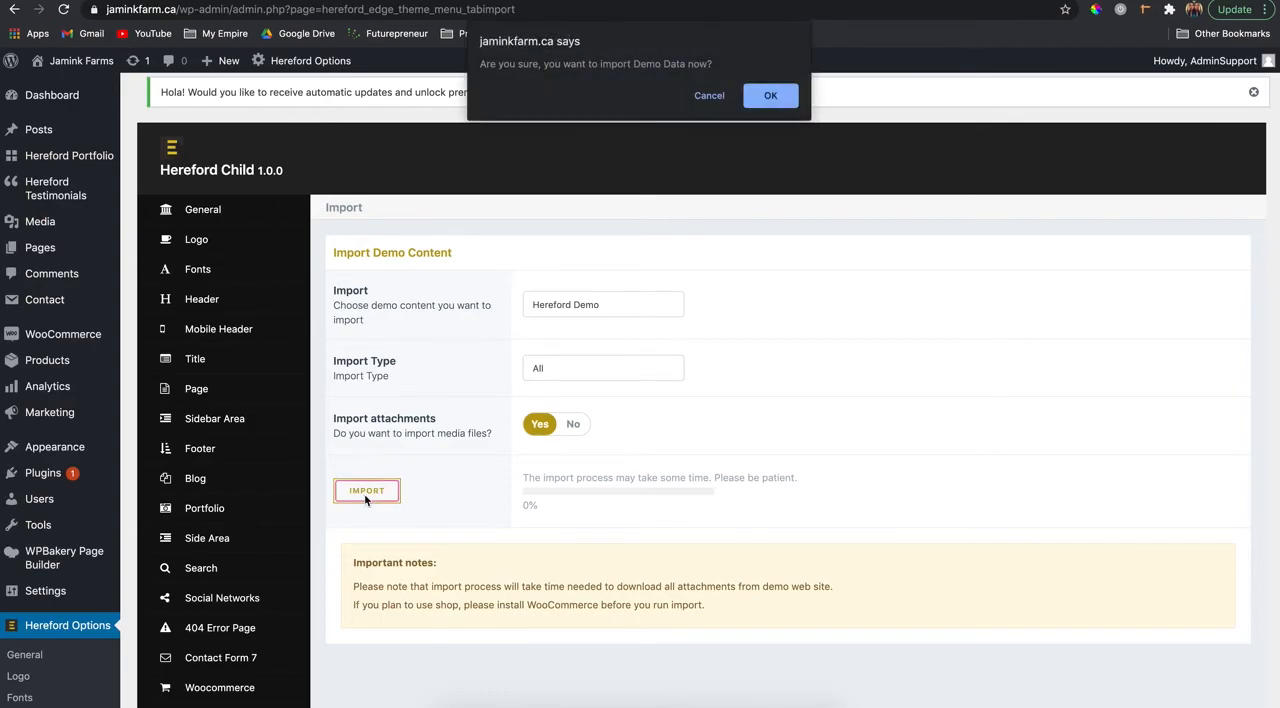
click(769, 96)
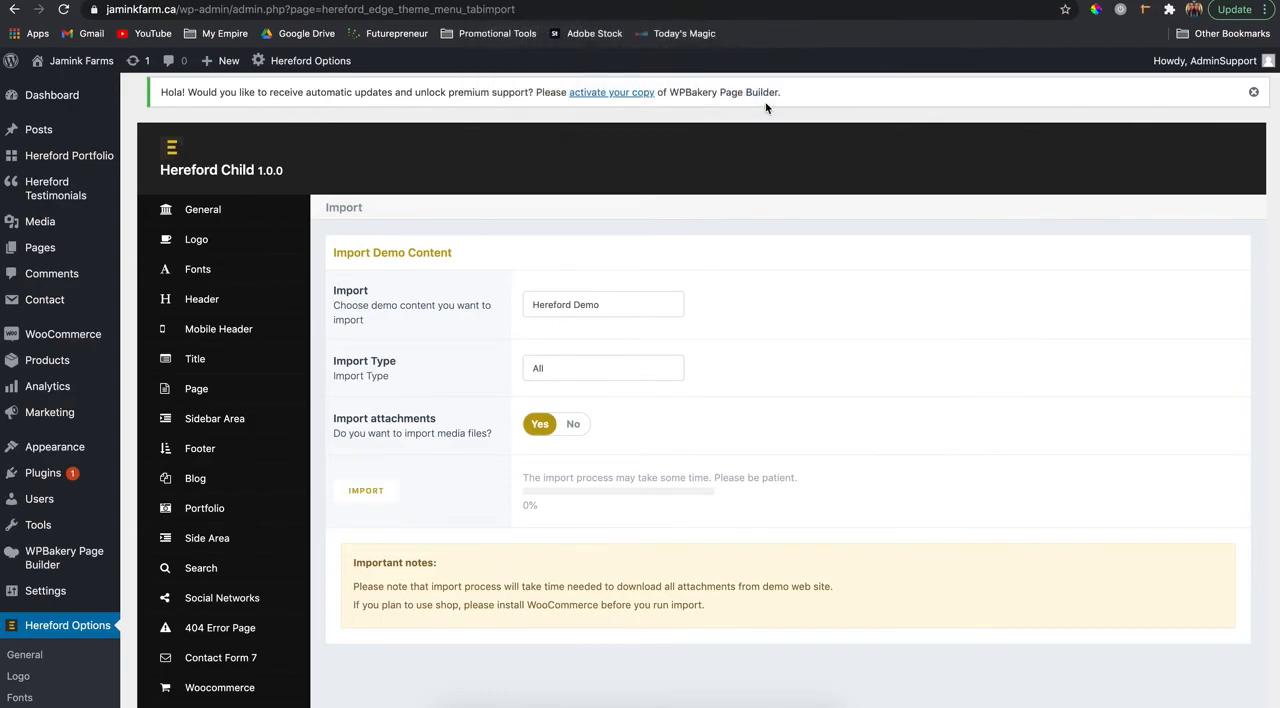